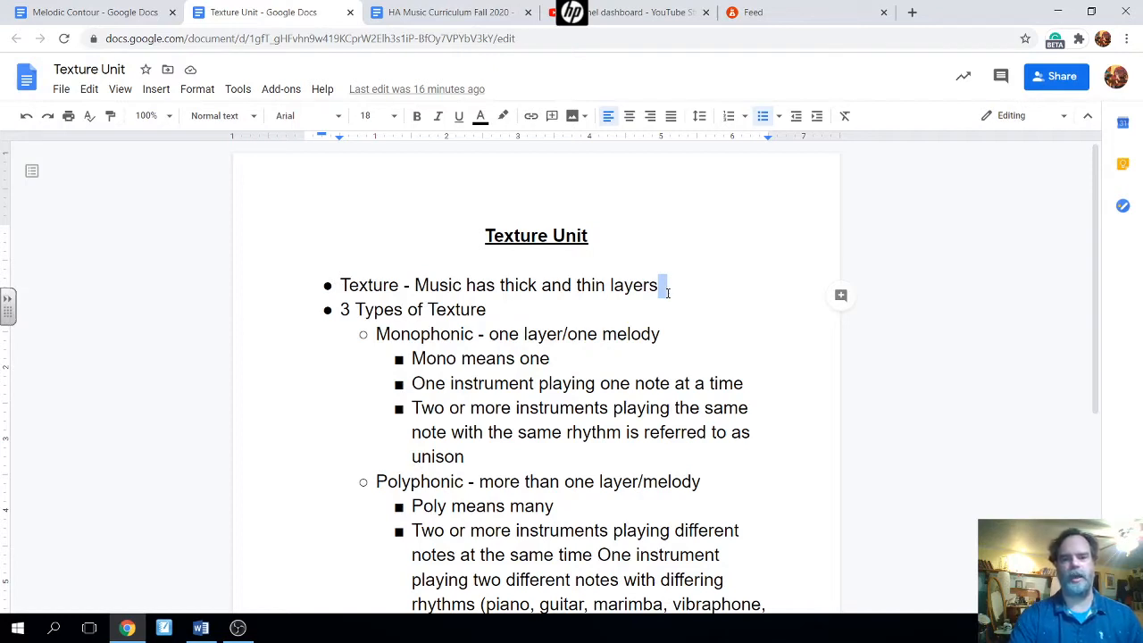
# - Review the Monophonic, Polyphonic and Homophonic bullet lines in the Texture Unit notes
pyautogui.click(667, 293)
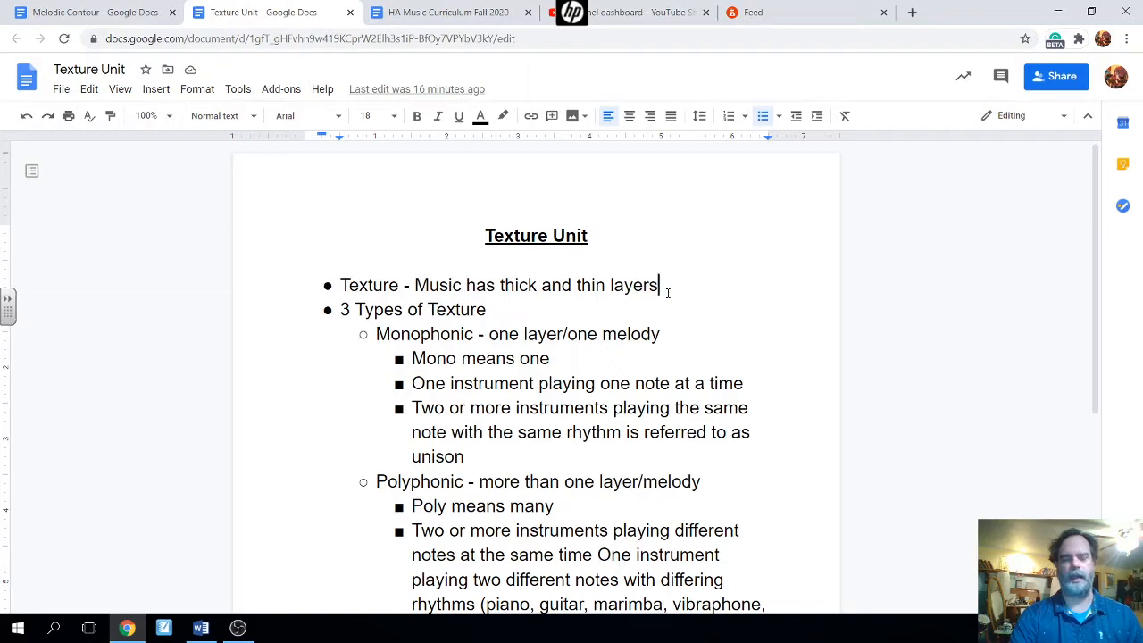
pyautogui.scroll(-1, 667, 293)
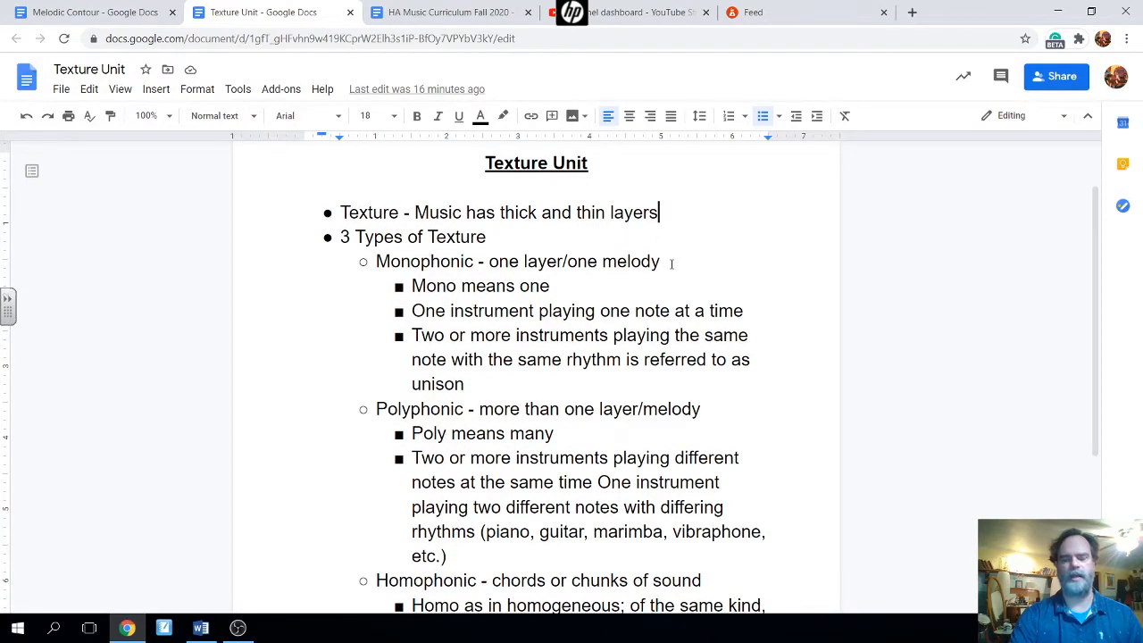
pyautogui.click(671, 262)
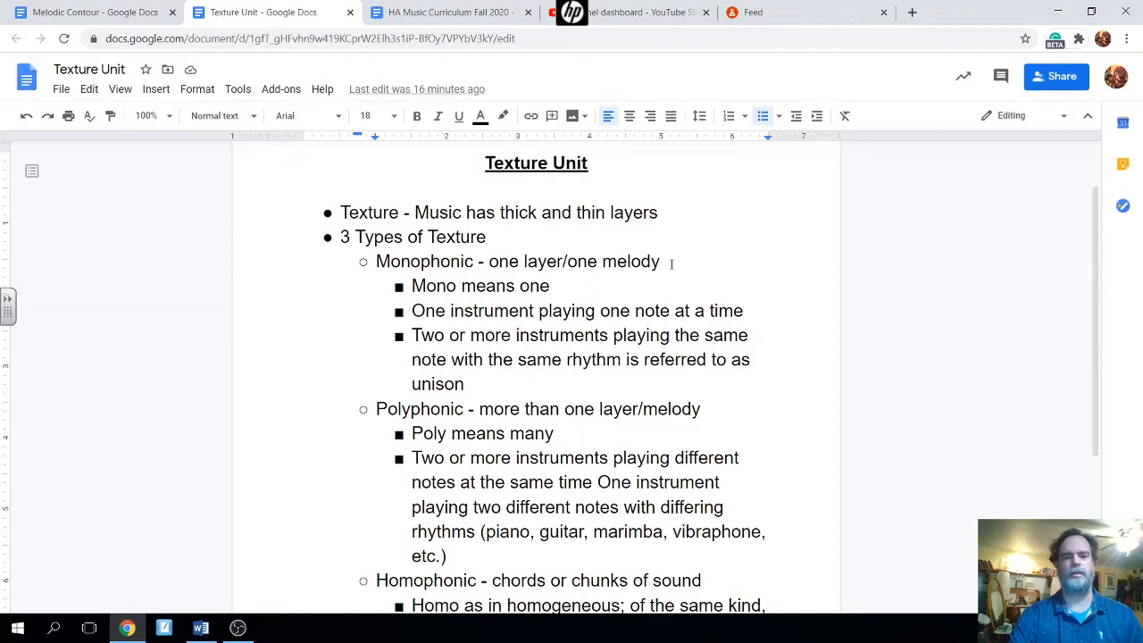
pyautogui.scroll(-2, 780, 419)
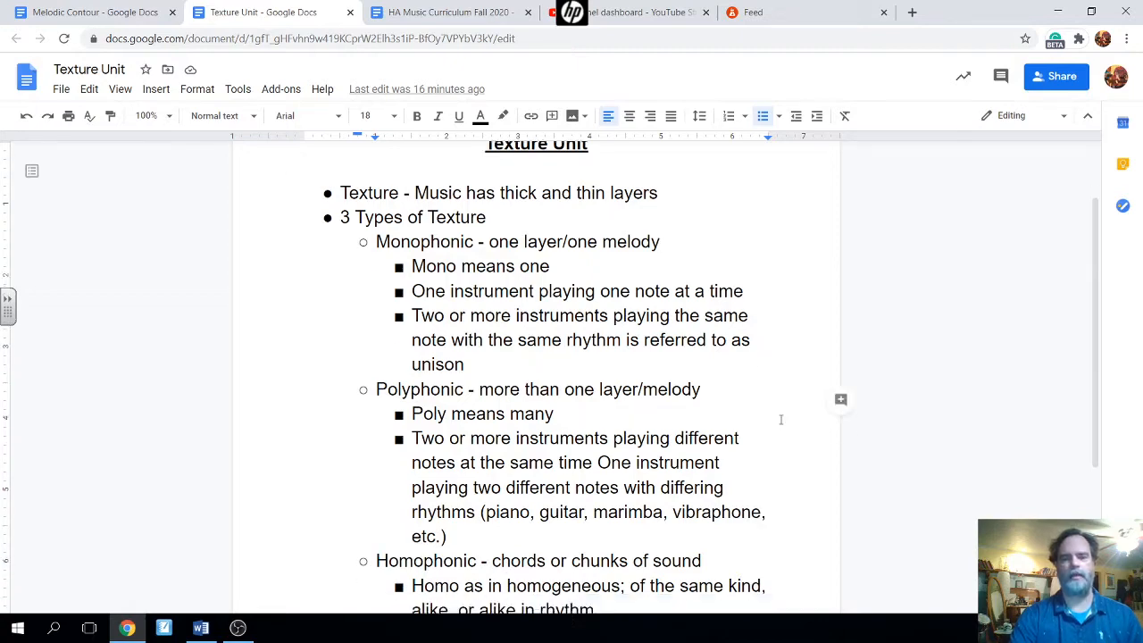
pyautogui.click(715, 296)
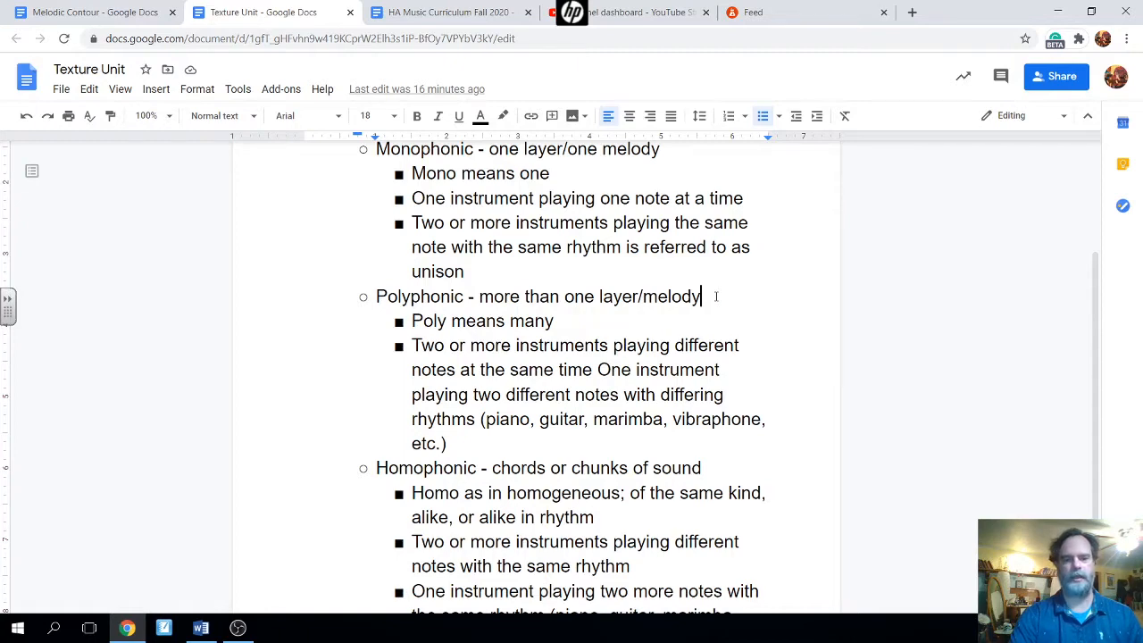
pyautogui.scroll(-1, 715, 296)
pyautogui.scroll(-1, 716, 296)
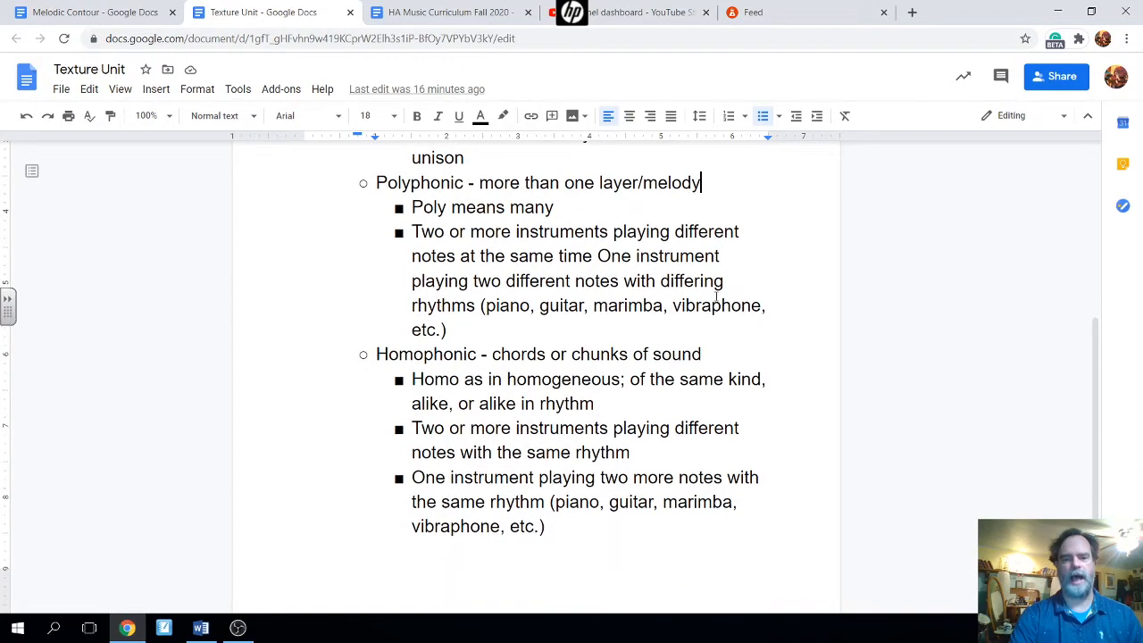
pyautogui.click(729, 353)
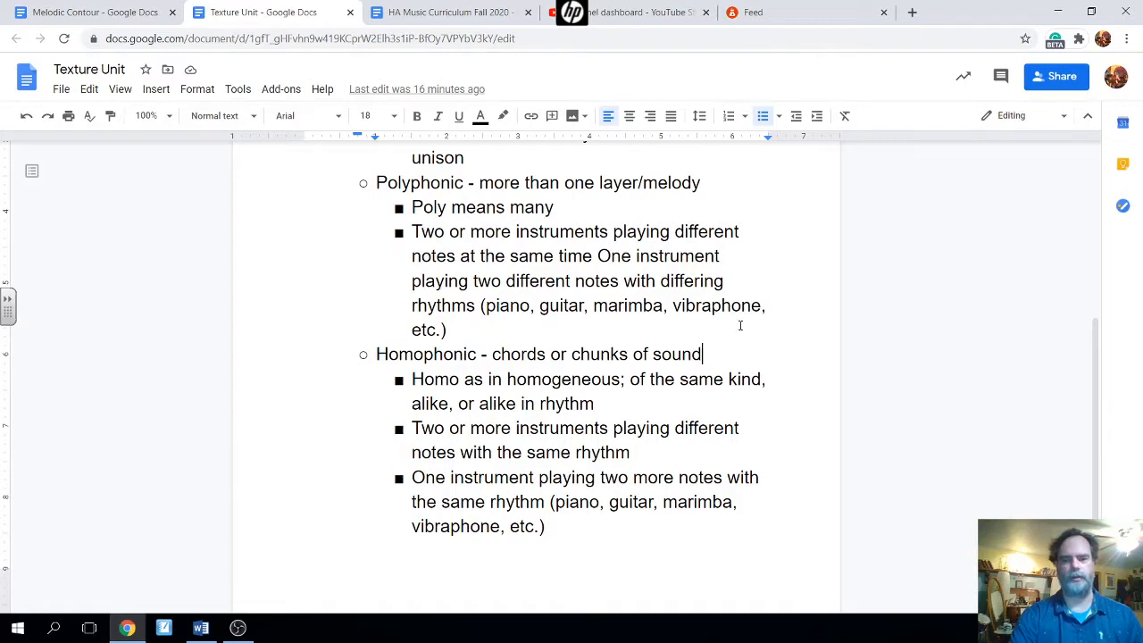
# - Scroll back up the notes, then start a new empty BandLab project from the Feed
pyautogui.scroll(5, 744, 344)
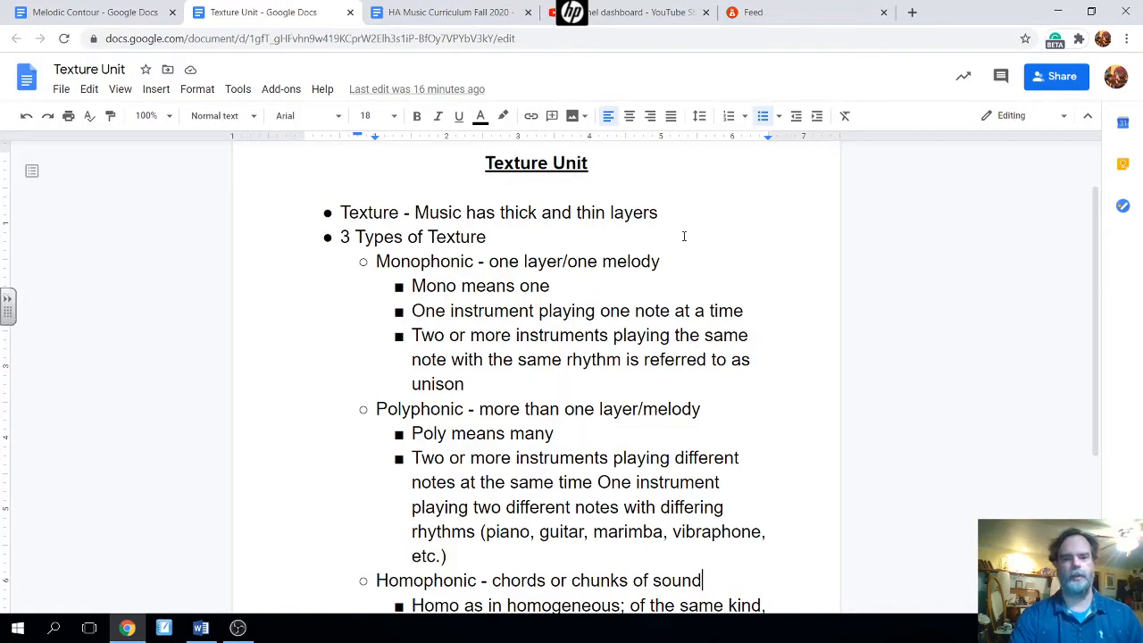
pyautogui.scroll(1, 684, 236)
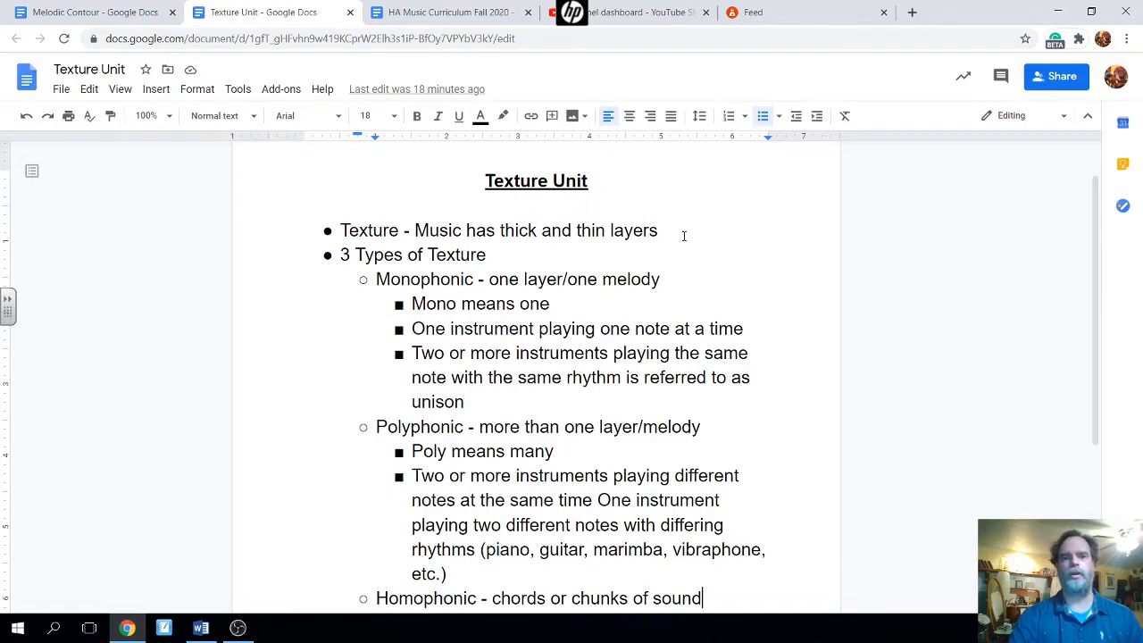
pyautogui.click(780, 17)
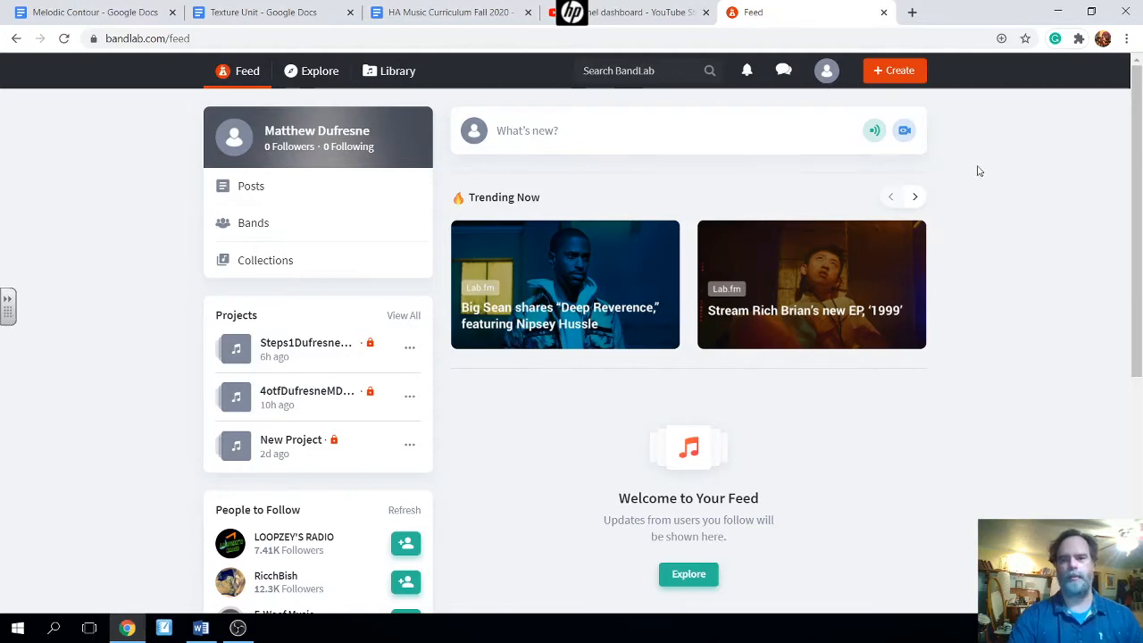
pyautogui.click(883, 72)
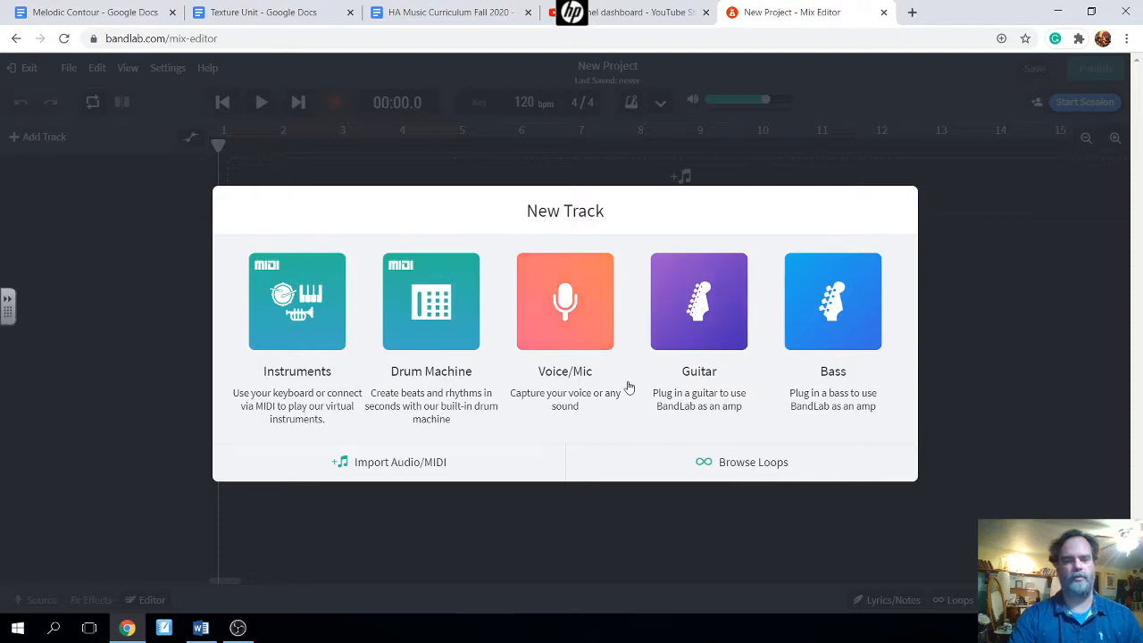
# - Add a Grand Piano instrument track and change the tempo from 120 to 60 bpm
pyautogui.click(297, 314)
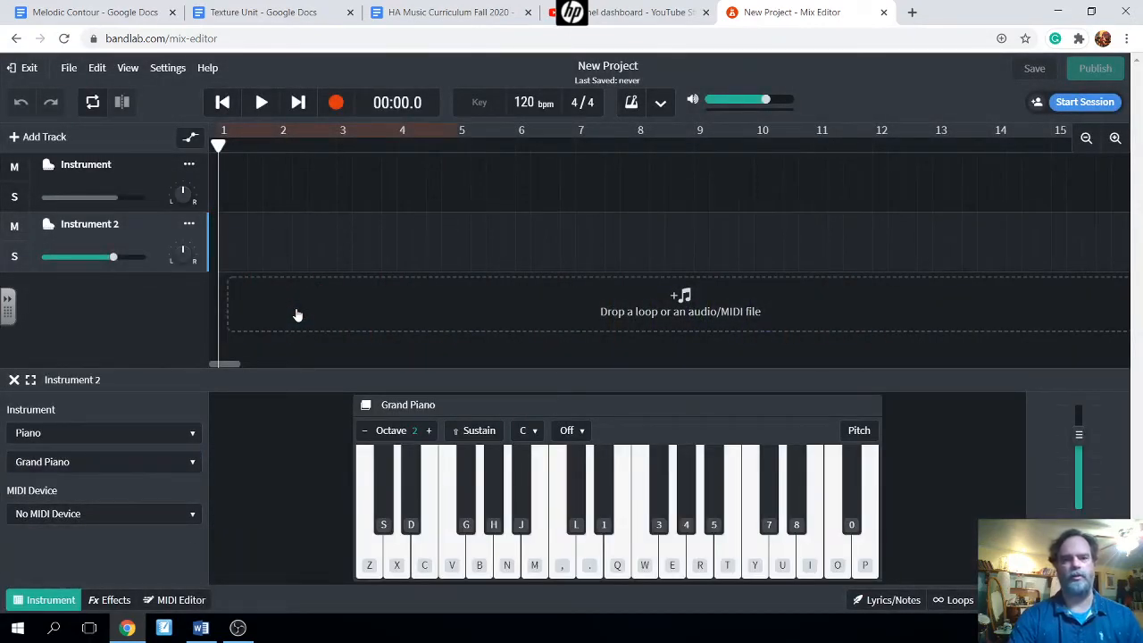
pyautogui.click(527, 102)
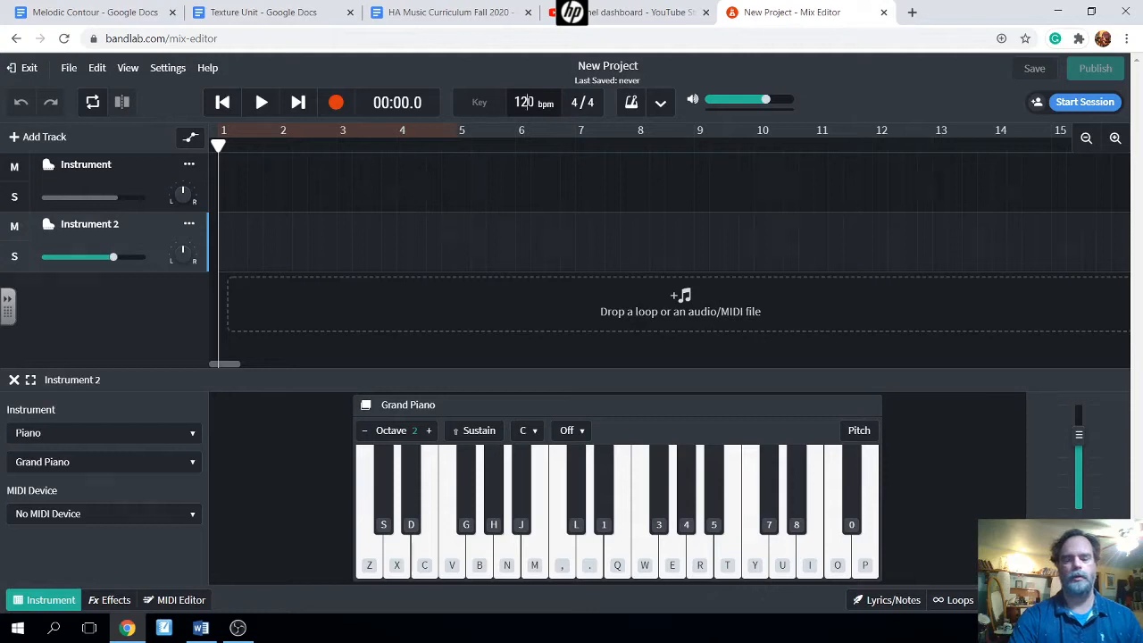
pyautogui.press('BackSpace')
pyautogui.press('BackSpace')
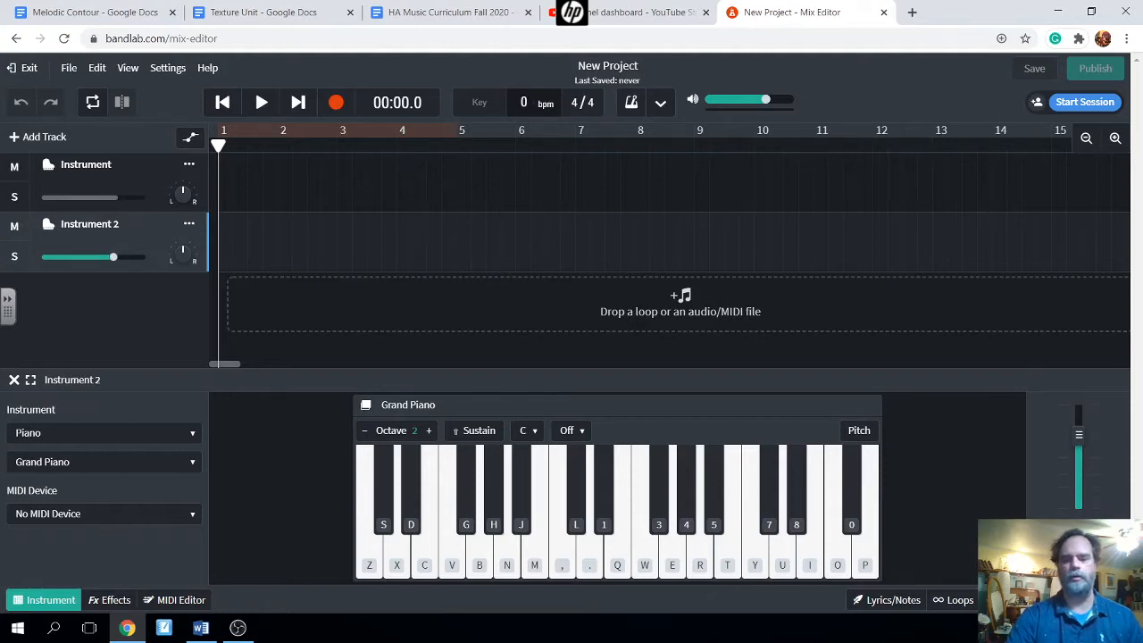
pyautogui.press('BackSpace')
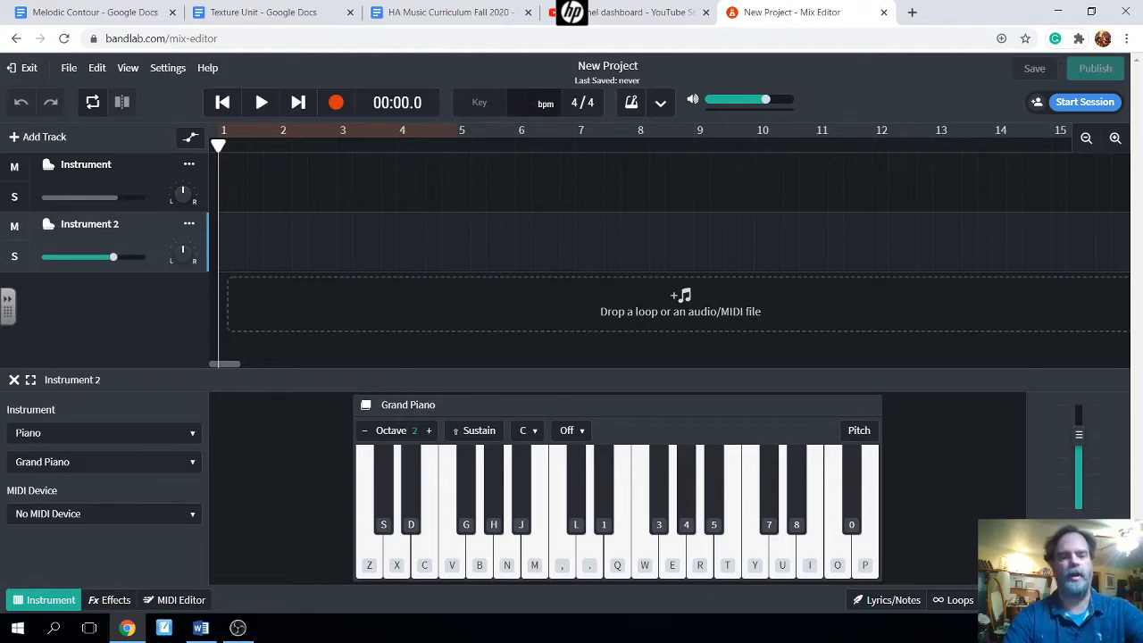
pyautogui.write('60')
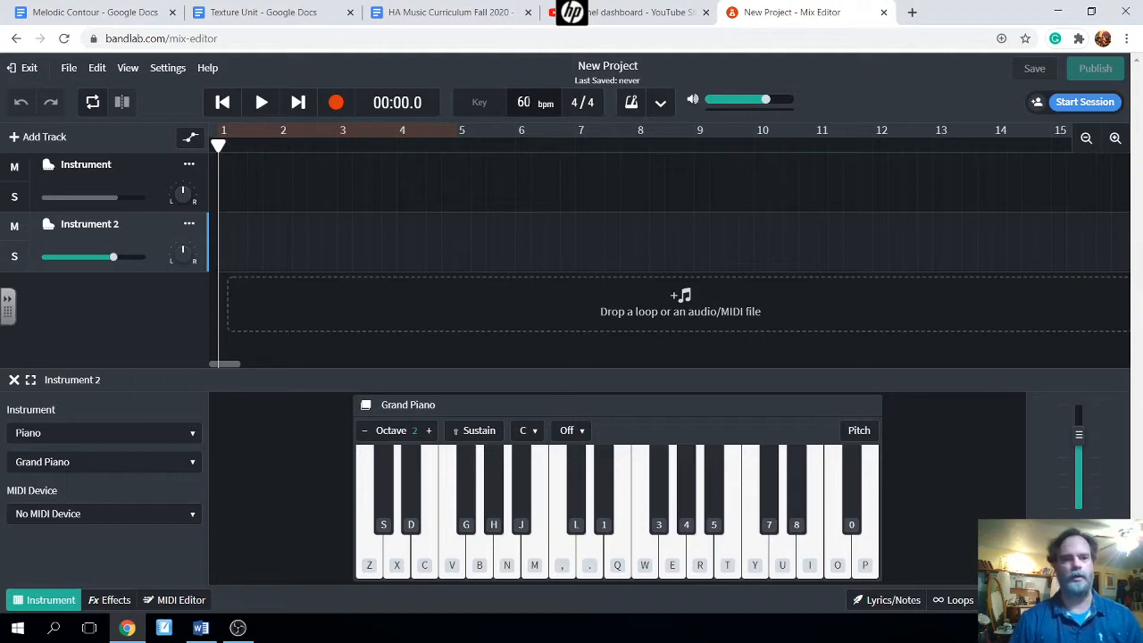
pyautogui.click(168, 68)
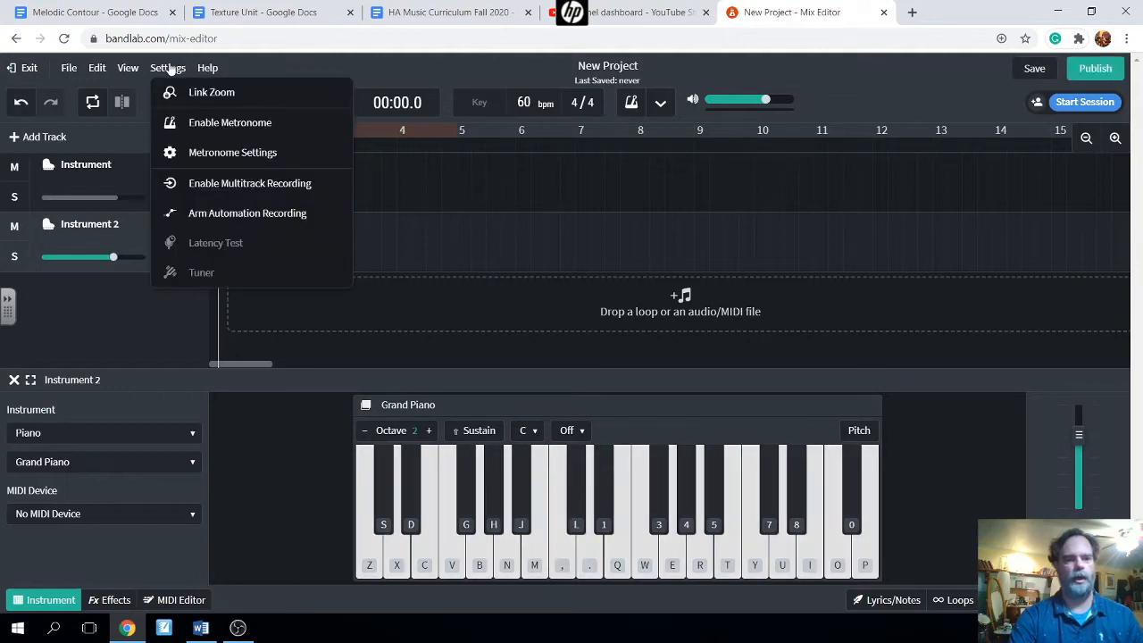
pyautogui.click(234, 153)
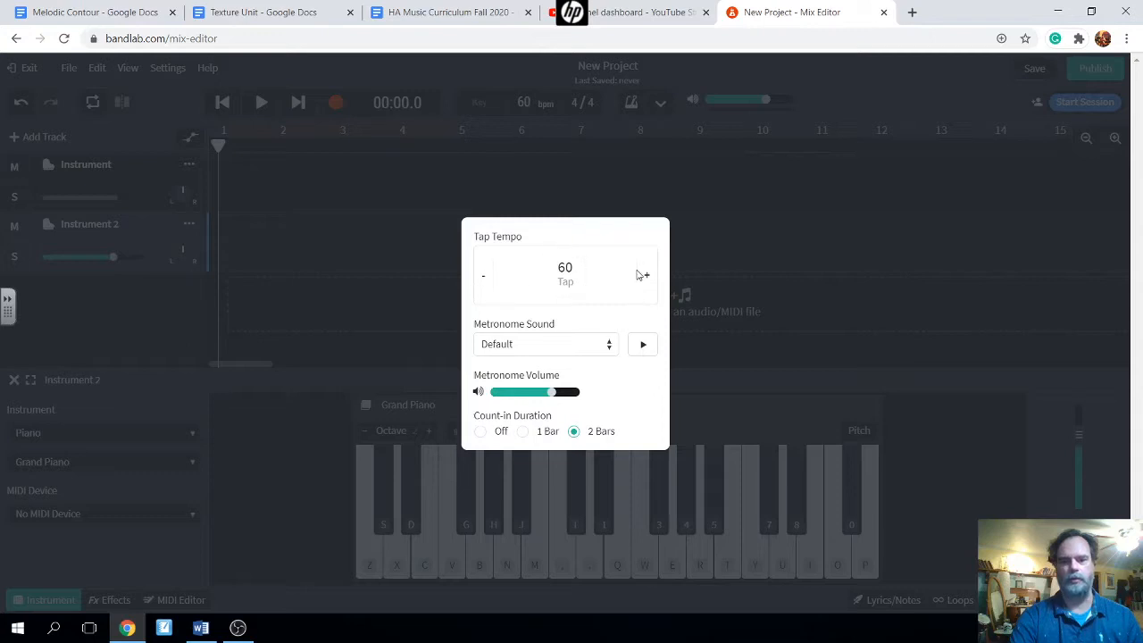
pyautogui.click(609, 350)
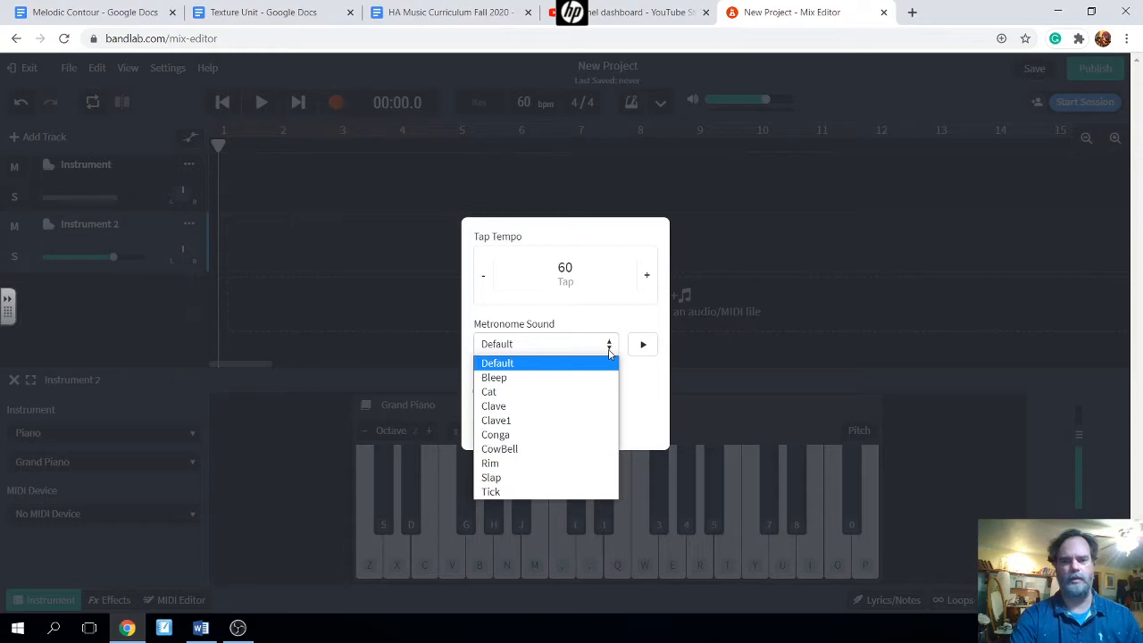
pyautogui.click(585, 348)
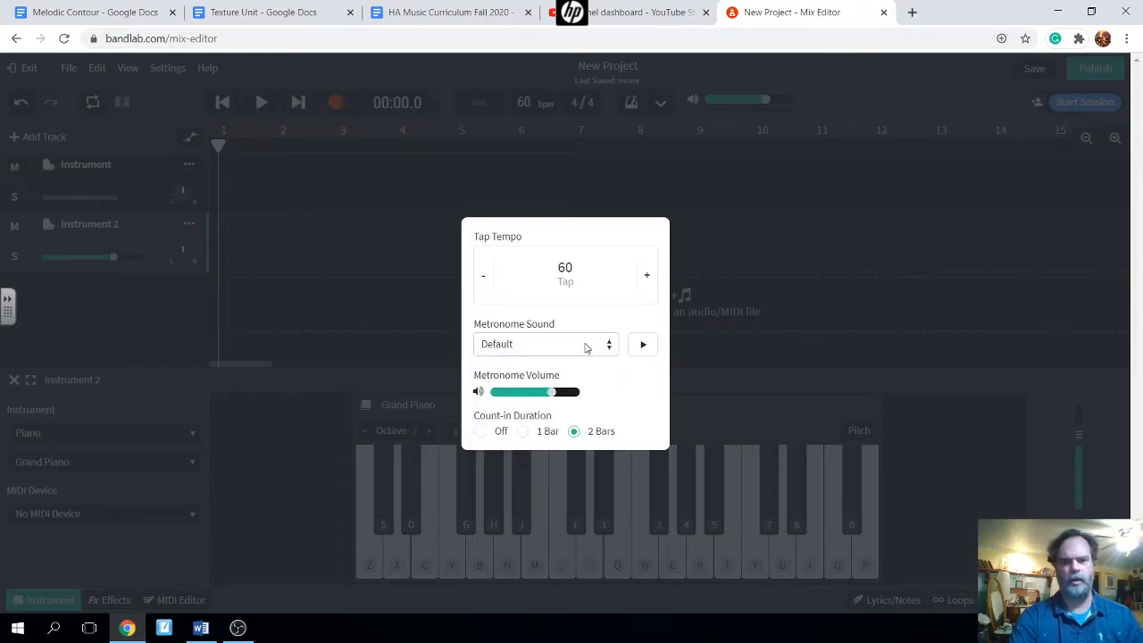
pyautogui.click(482, 432)
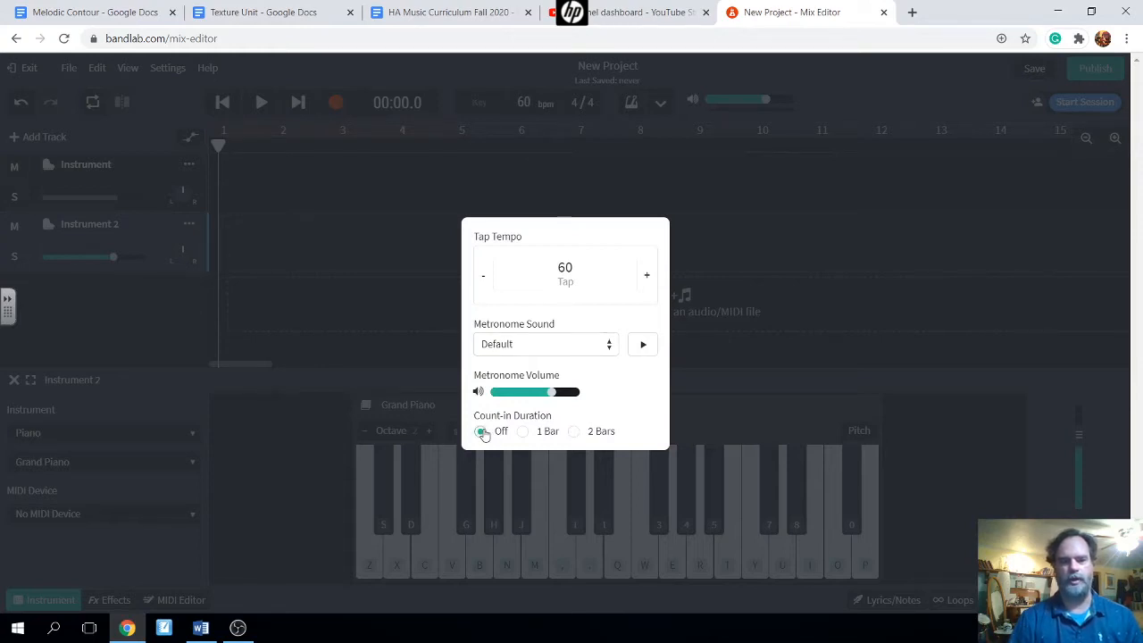
pyautogui.click(576, 432)
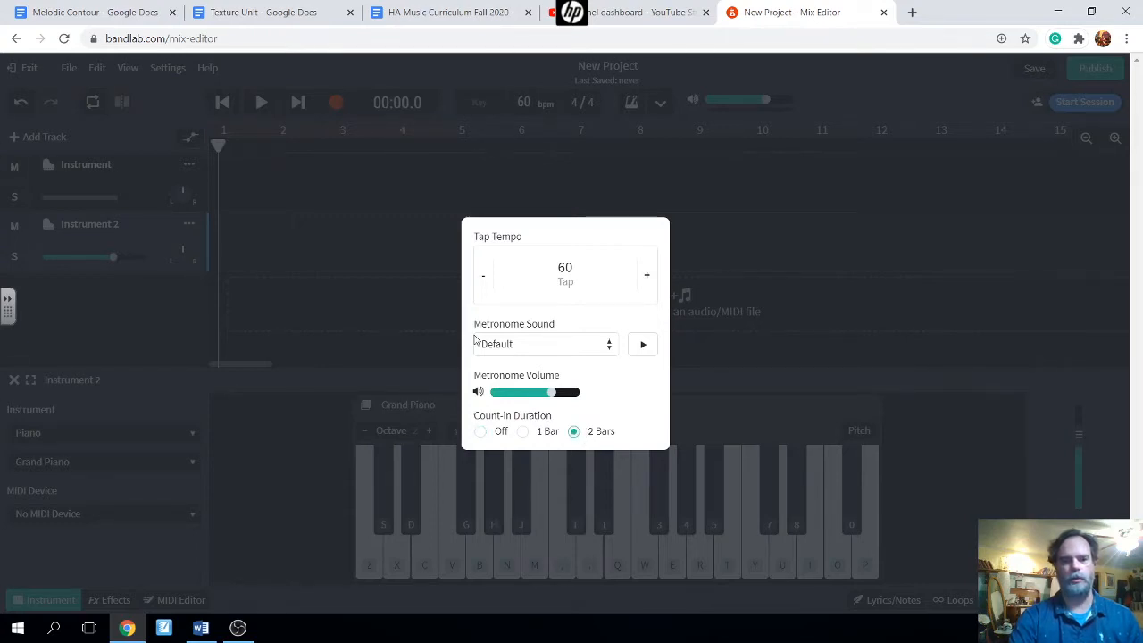
pyautogui.click(388, 188)
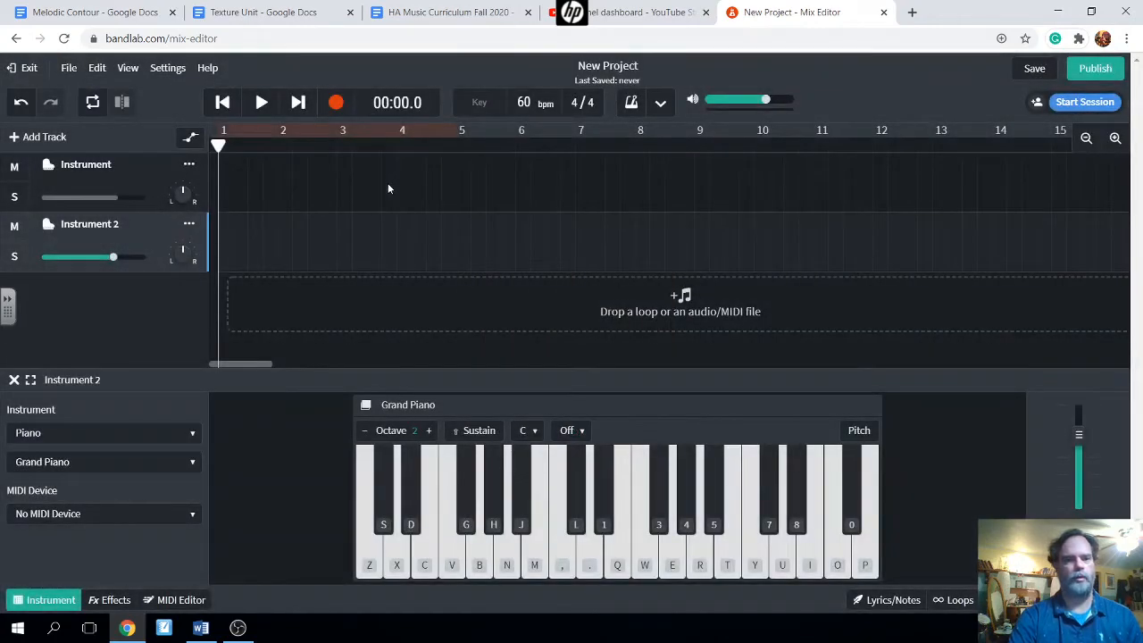
# - Enable the metronome from the project Settings menu
pyautogui.click(168, 70)
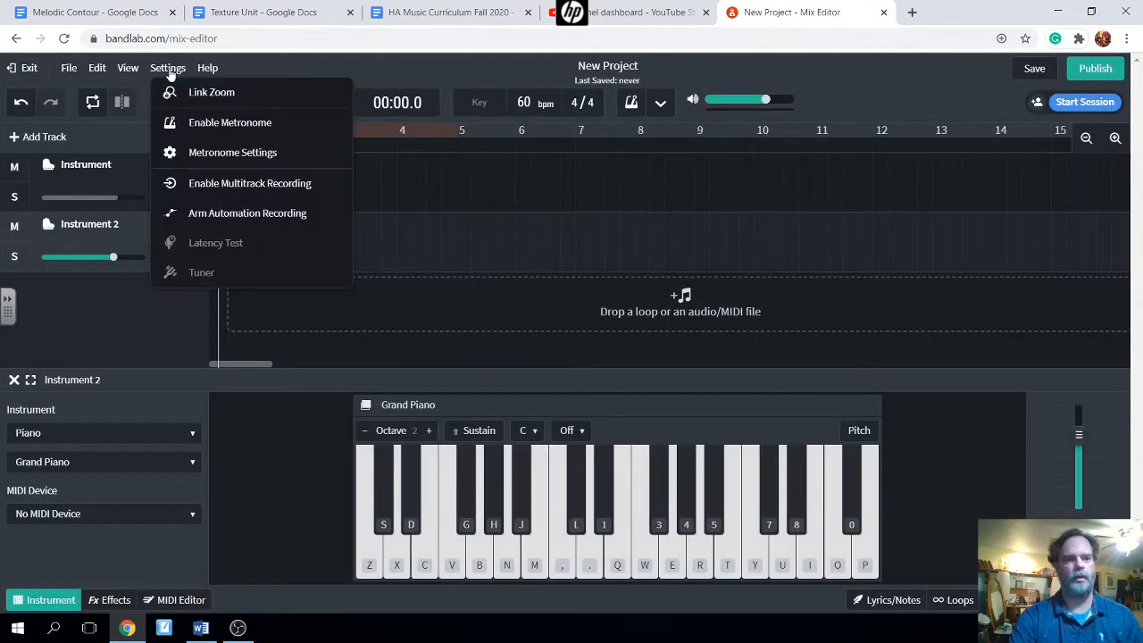
pyautogui.click(204, 125)
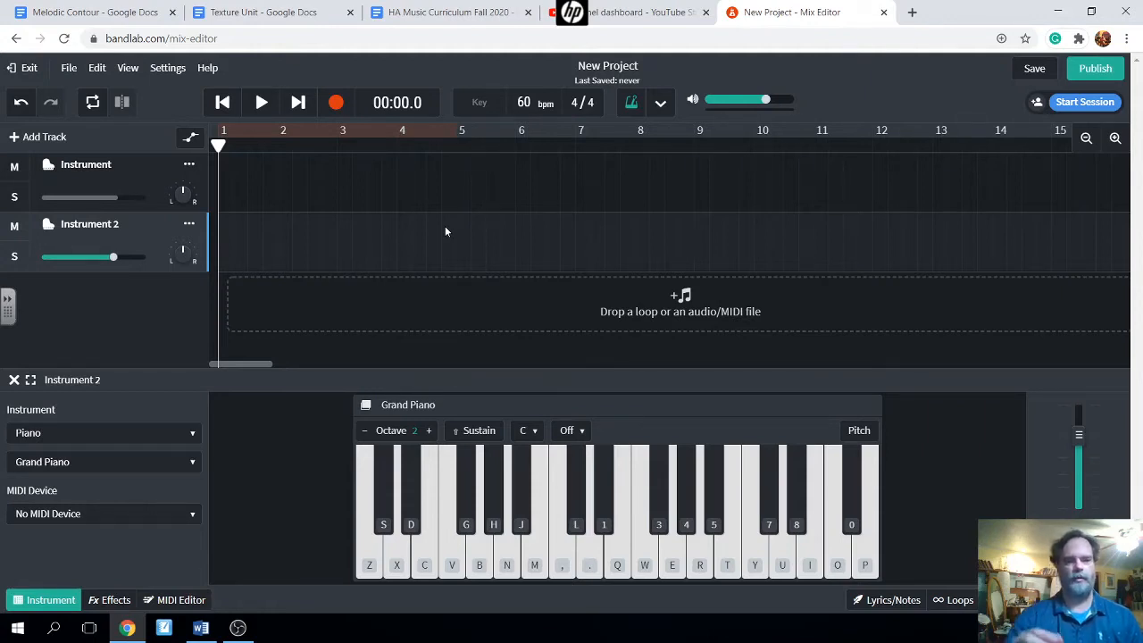
# - Change Instrument 2's category to Bass ('62 P-Bass) and show its bass sound list
pyautogui.click(192, 436)
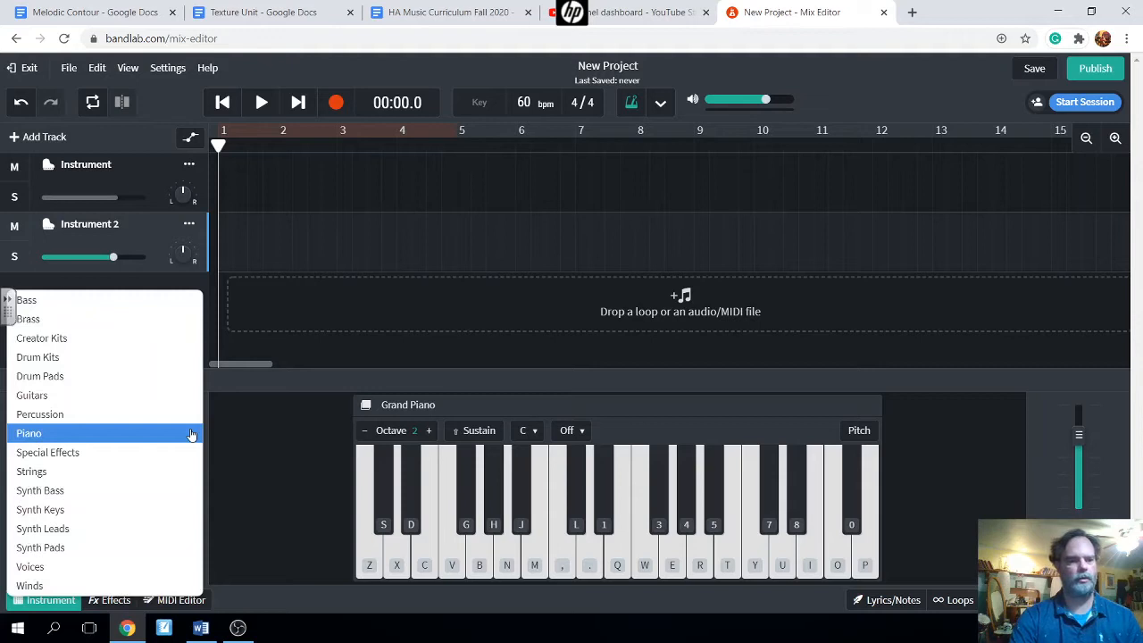
pyautogui.click(143, 303)
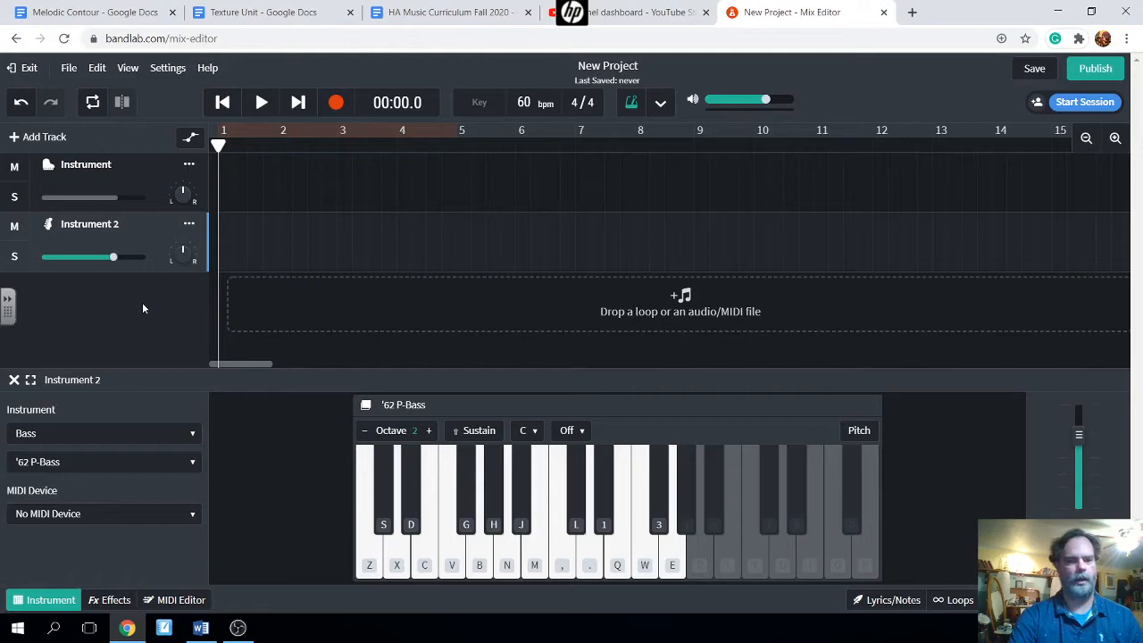
pyautogui.click(192, 464)
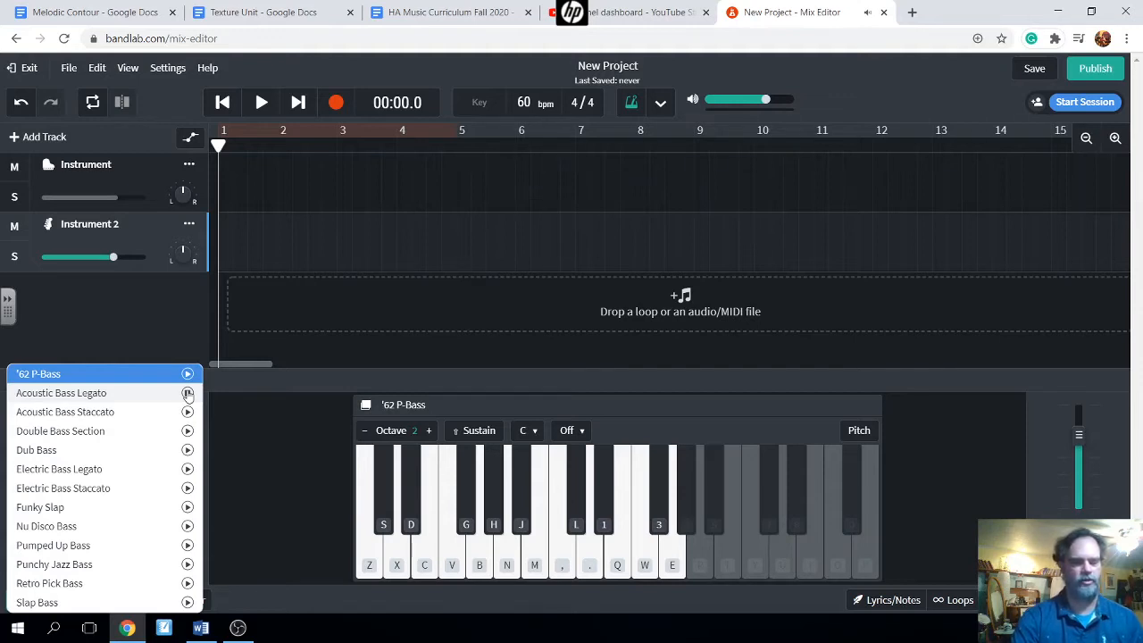
# - Preview the Acoustic Bass Staccato, Funky Slap, Punchy Jazz Bass and Electric Bass Legato/Staccato sounds
pyautogui.click(187, 413)
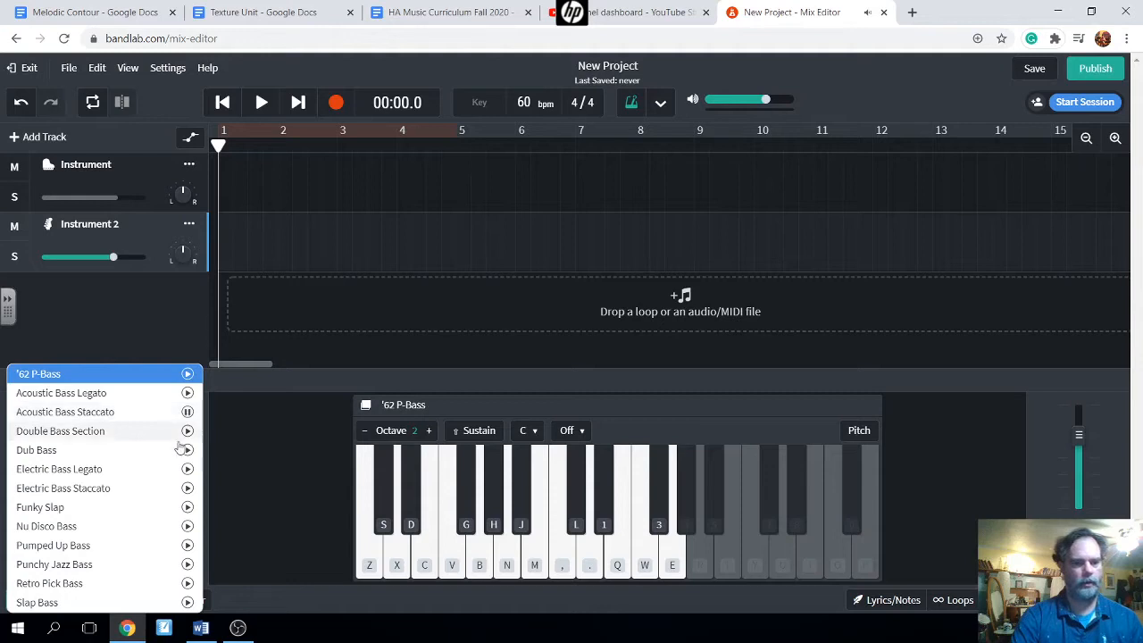
pyautogui.click(186, 507)
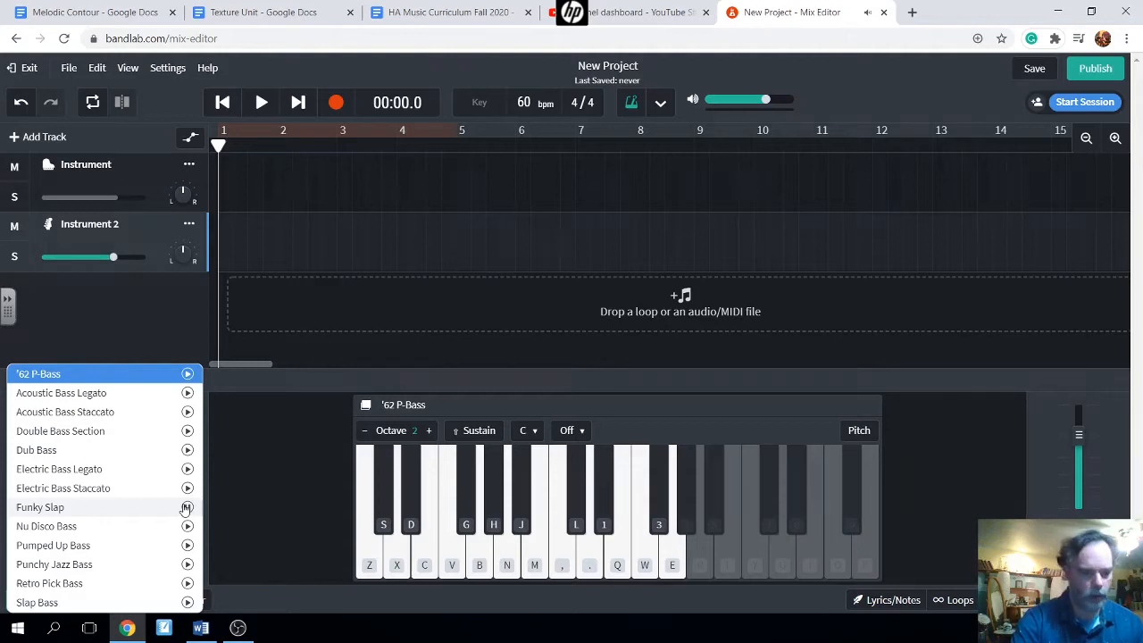
pyautogui.click(186, 565)
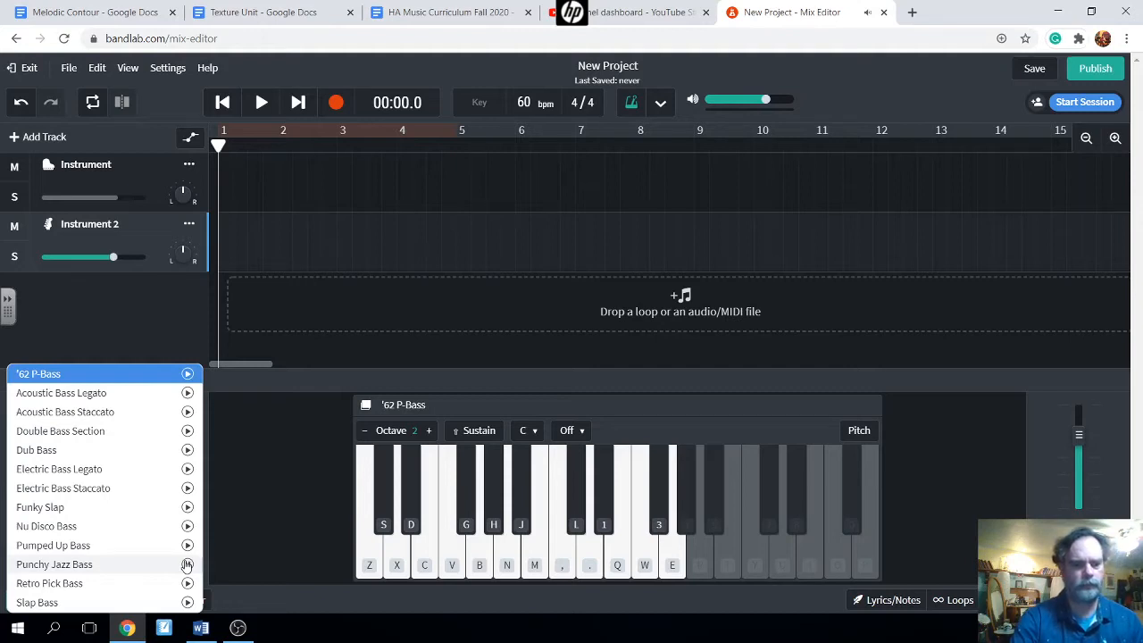
pyautogui.click(187, 469)
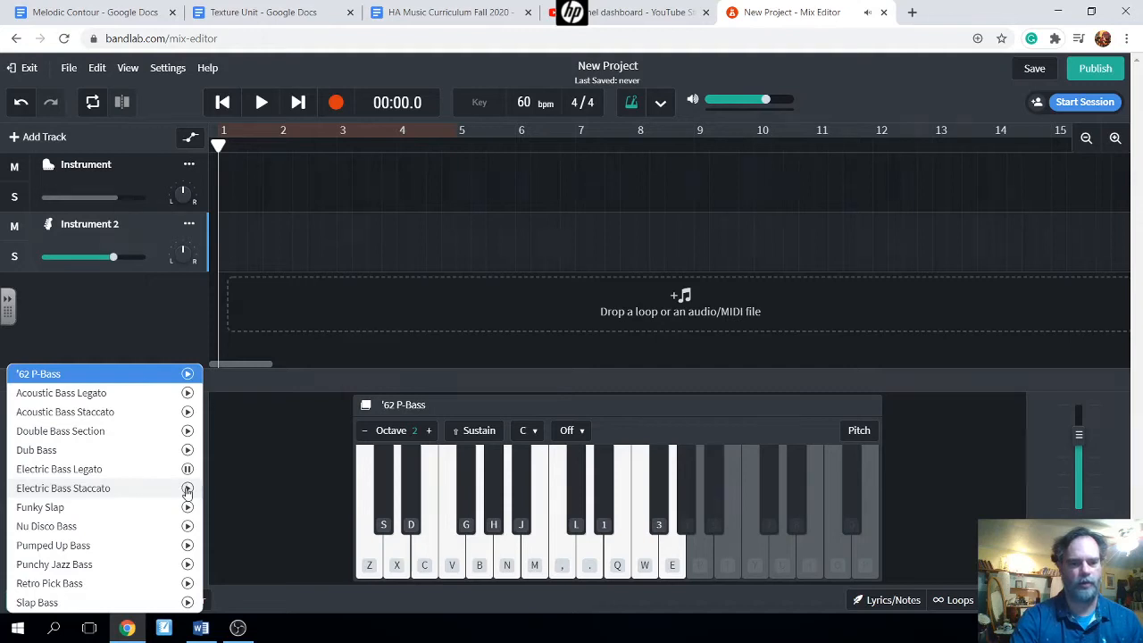
pyautogui.click(188, 489)
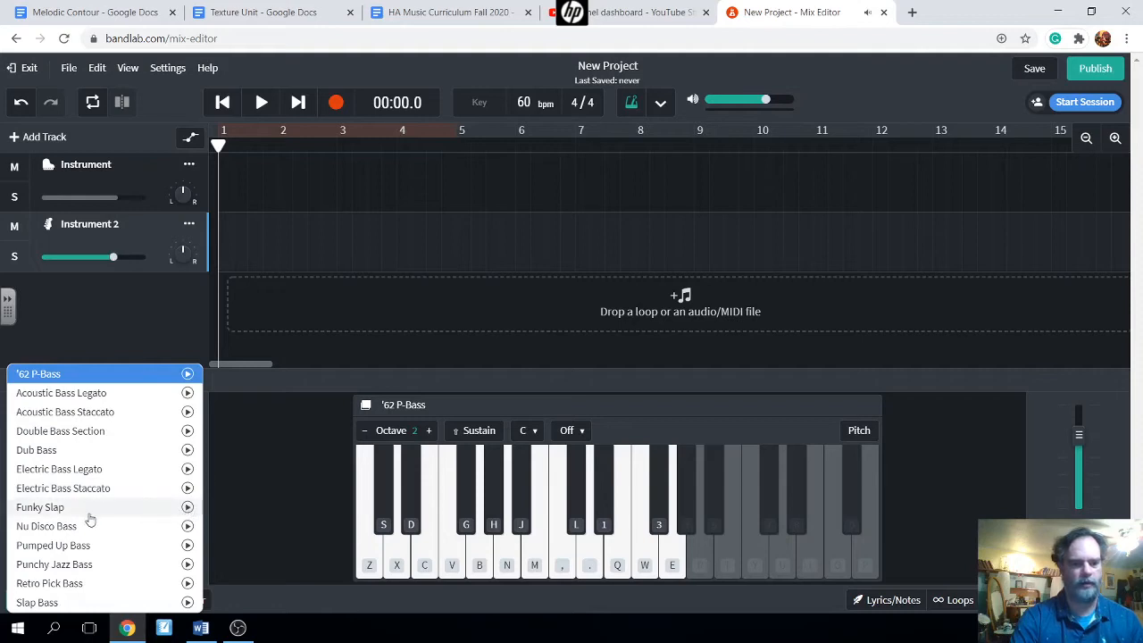
# - Select Funky Slap as Instrument 2's bass sound
pyautogui.click(61, 509)
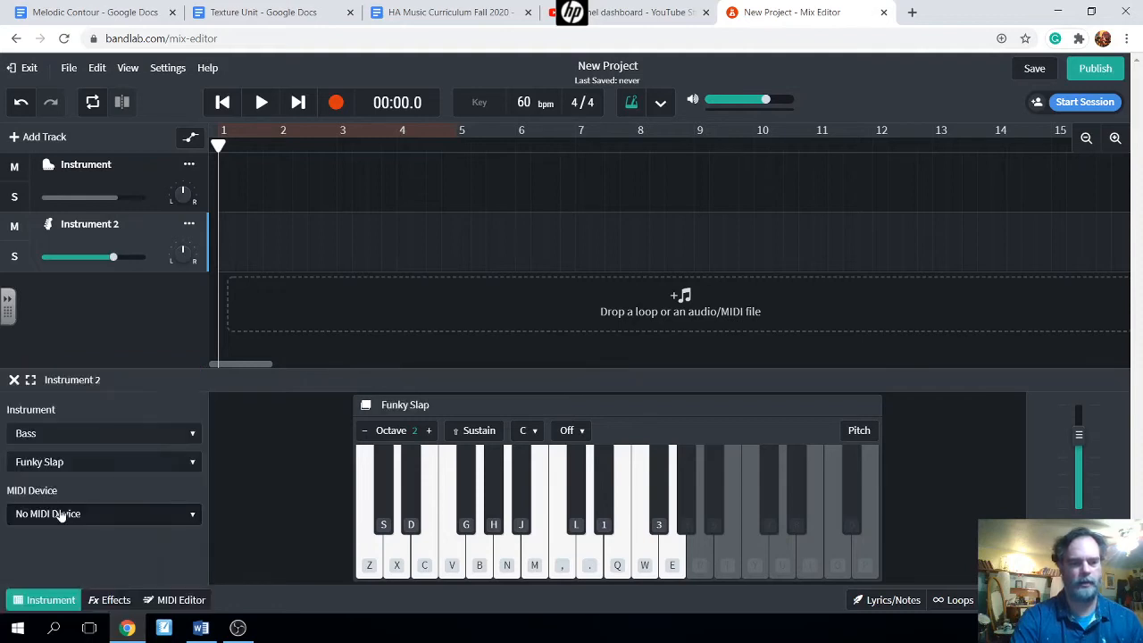
pyautogui.click(115, 463)
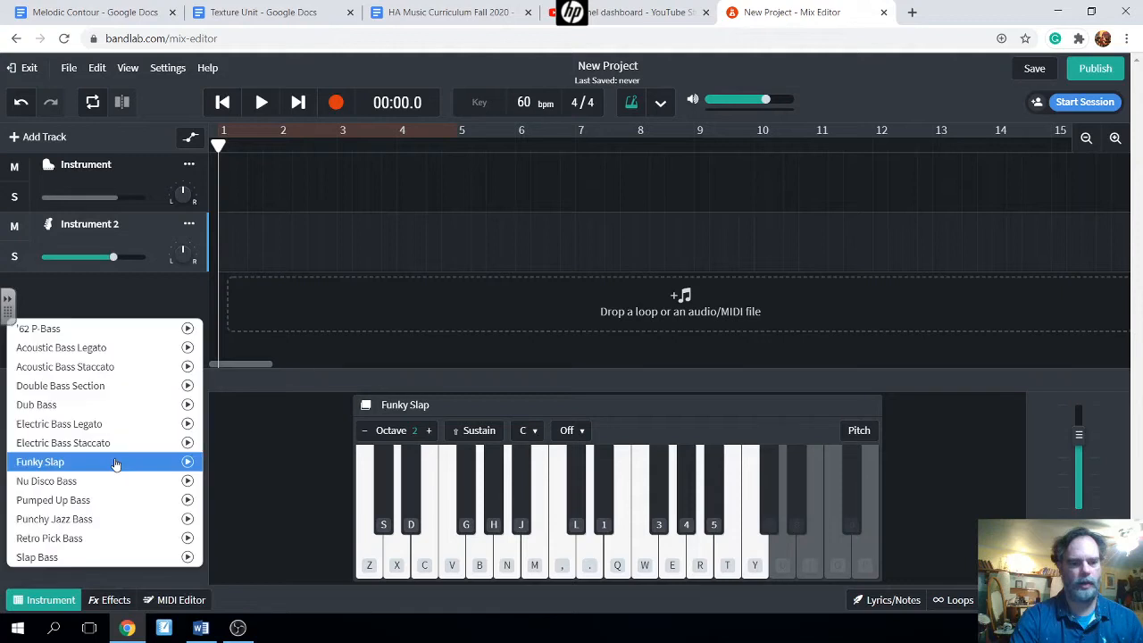
pyautogui.click(115, 463)
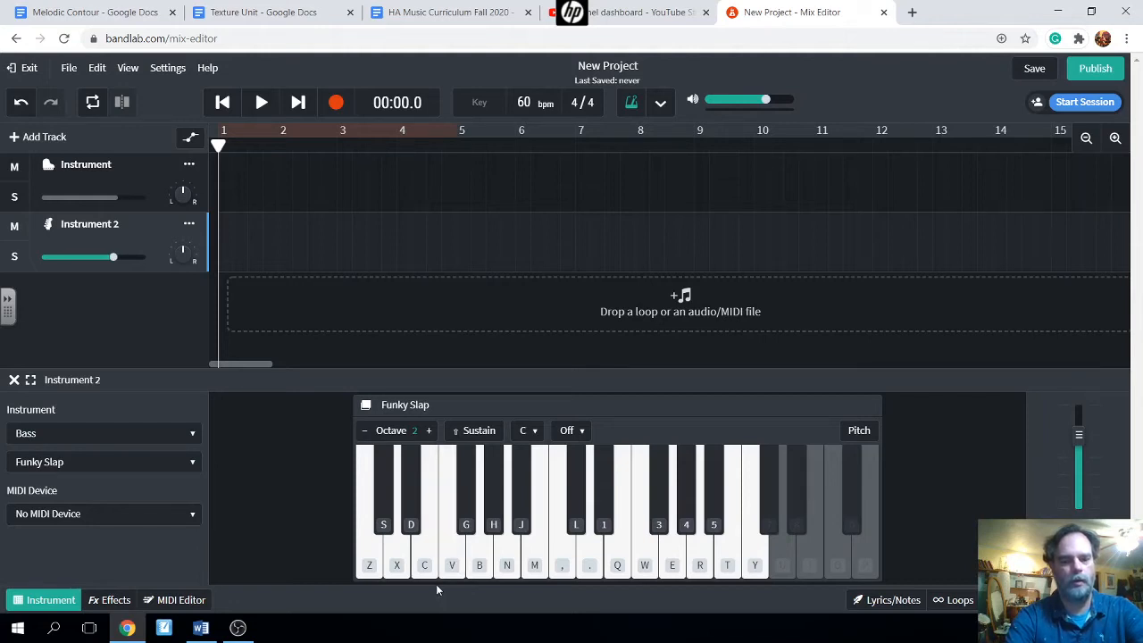
pyautogui.press('z')
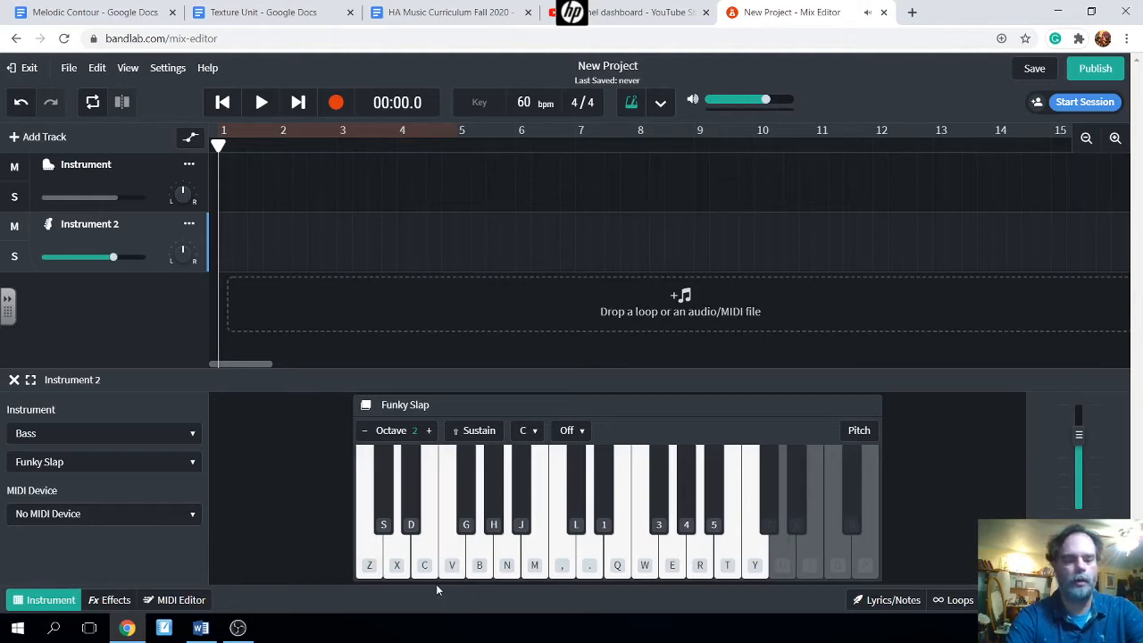
pyautogui.press('v')
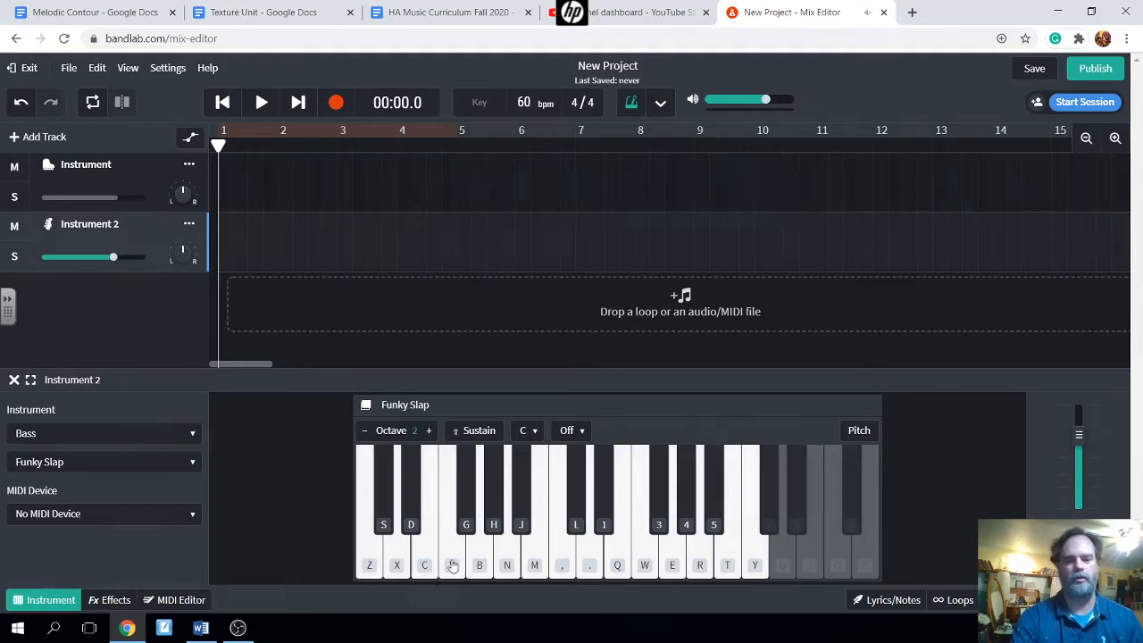
pyautogui.click(453, 568)
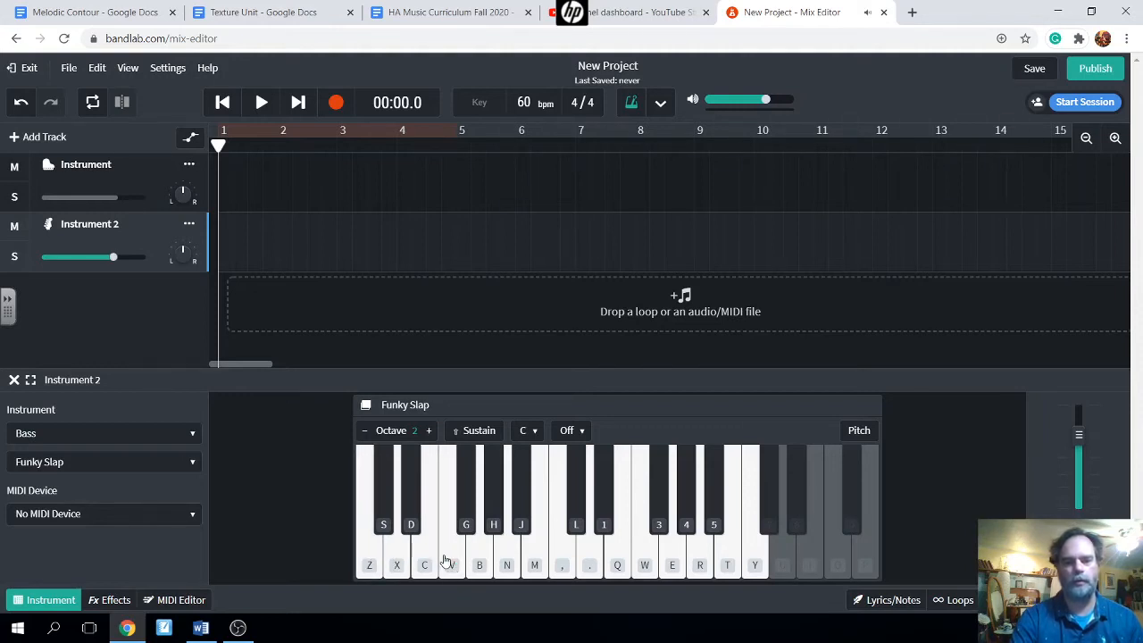
pyautogui.click(445, 560)
pyautogui.click(479, 562)
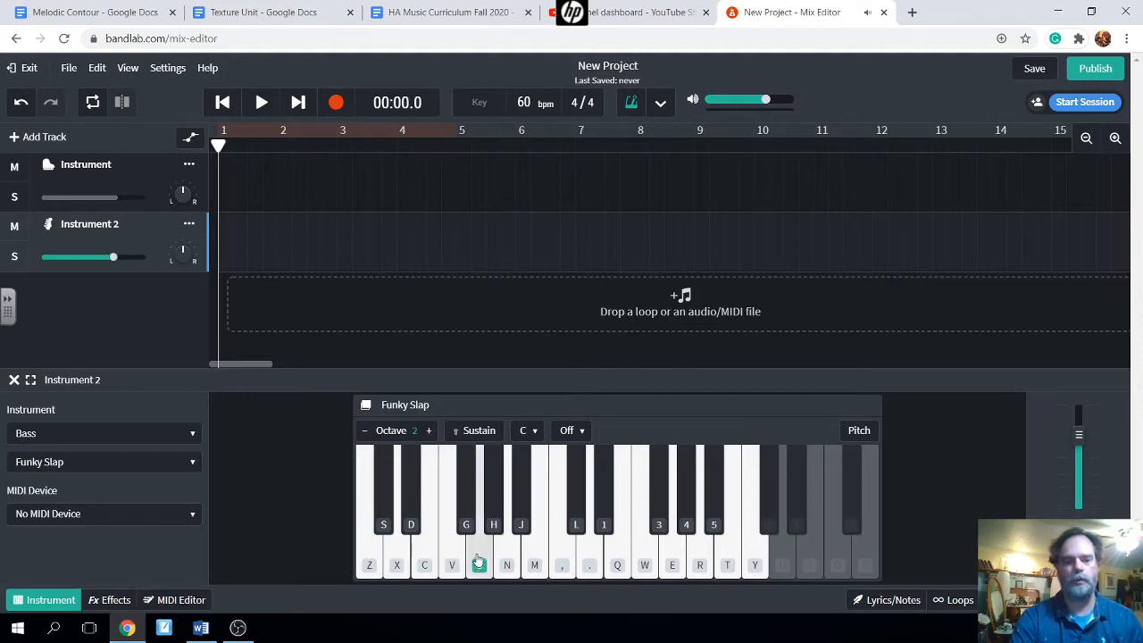
pyautogui.click(420, 565)
pyautogui.click(479, 560)
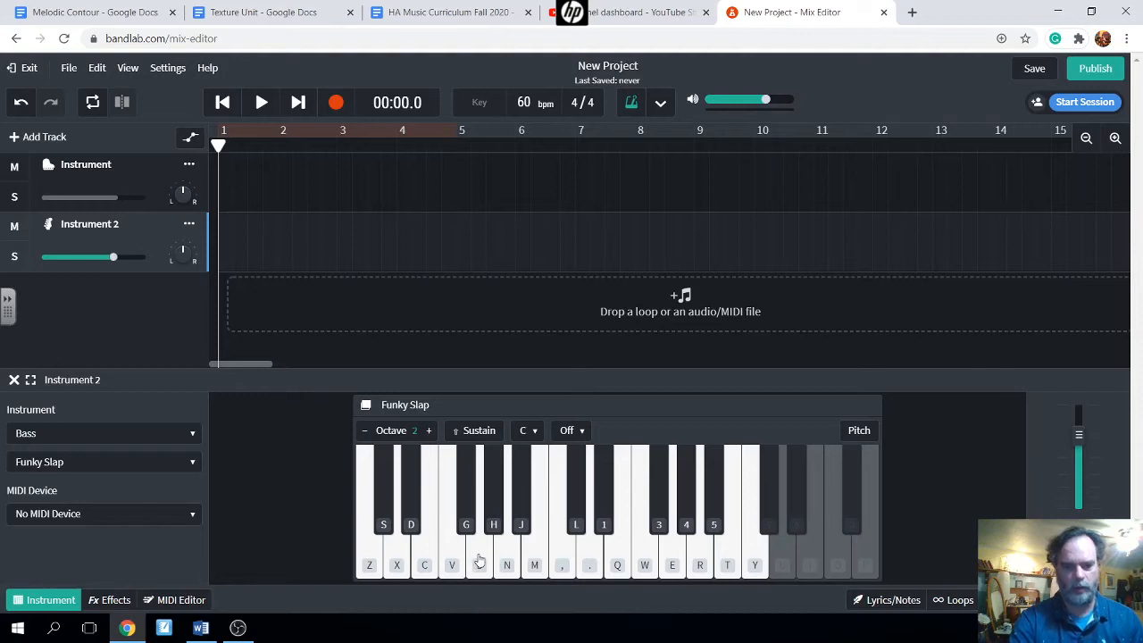
pyautogui.click(479, 563)
pyautogui.click(397, 564)
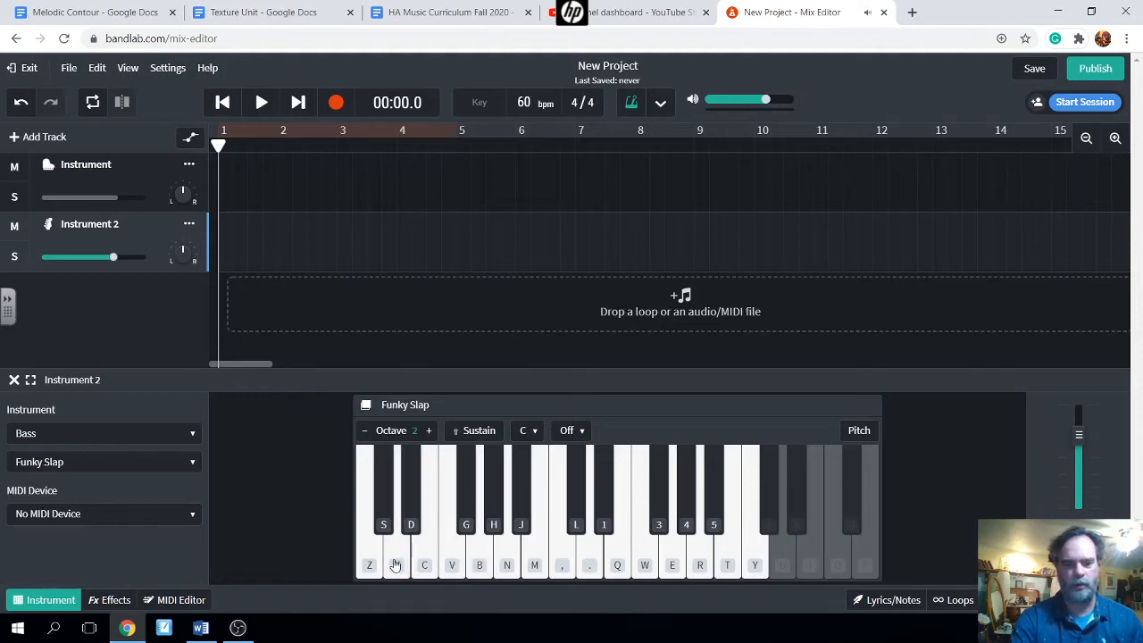
pyautogui.click(452, 559)
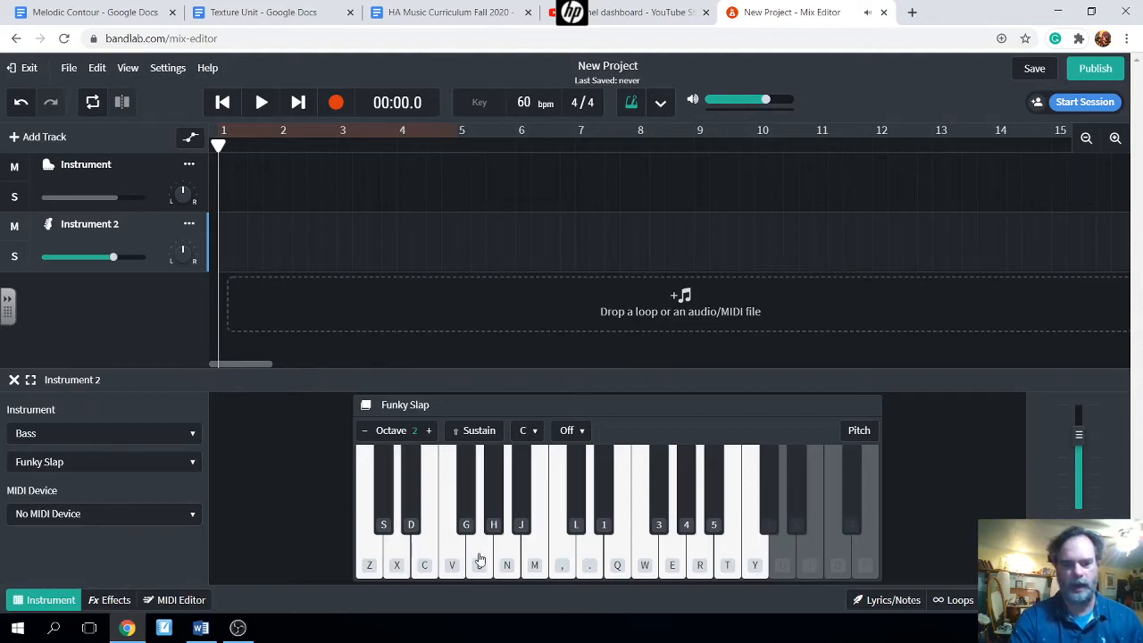
pyautogui.click(401, 555)
pyautogui.click(416, 556)
pyautogui.click(481, 560)
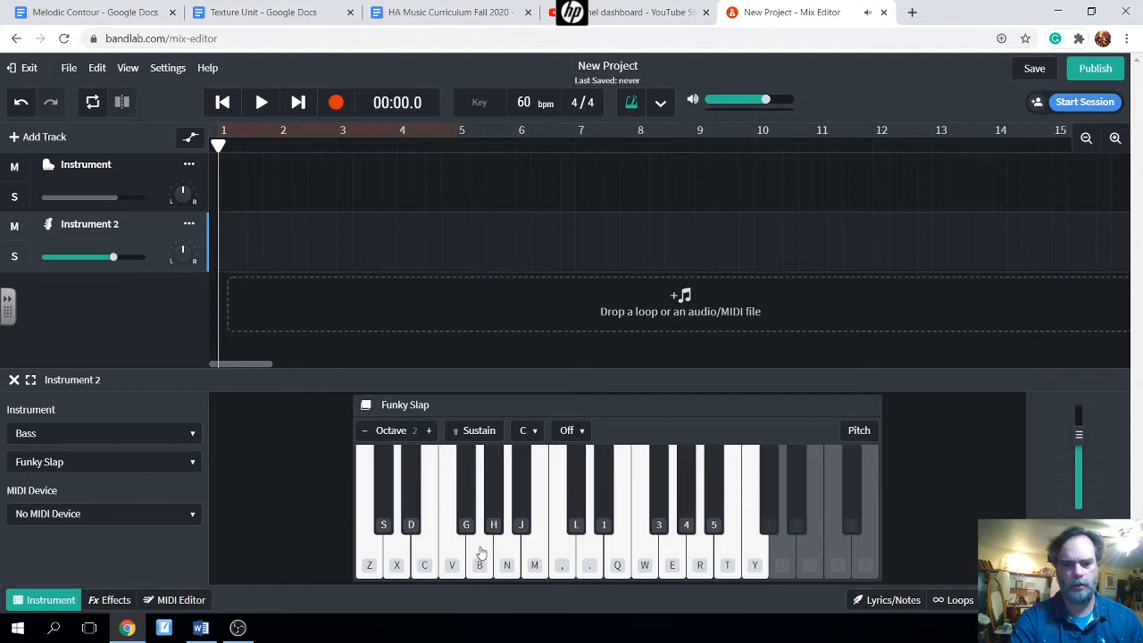
pyautogui.click(479, 552)
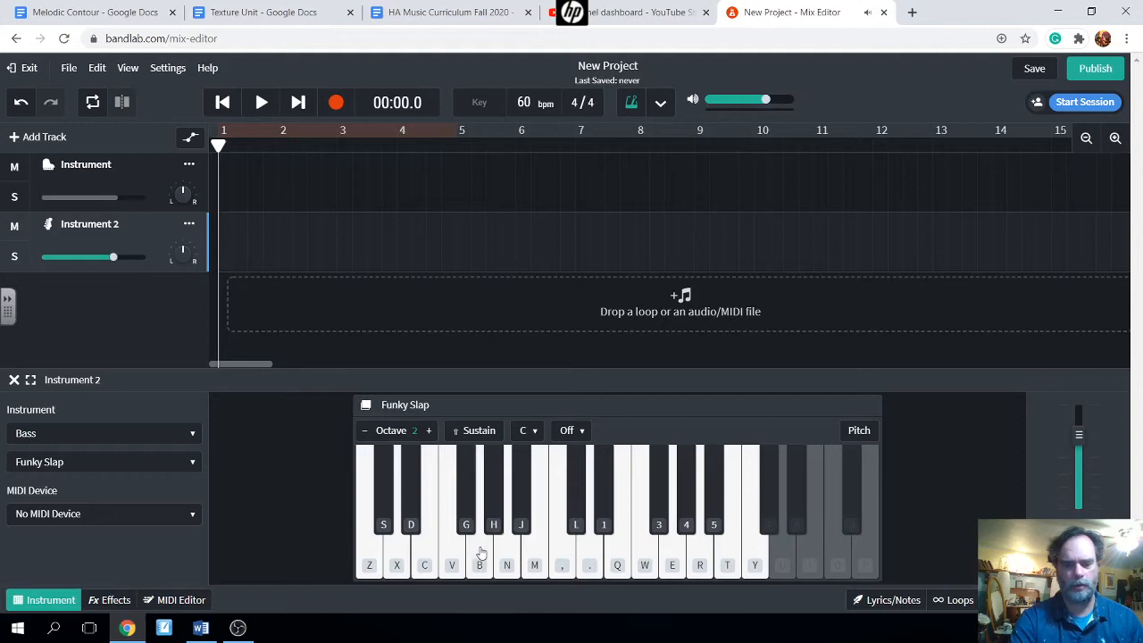
pyautogui.click(394, 556)
pyautogui.click(420, 558)
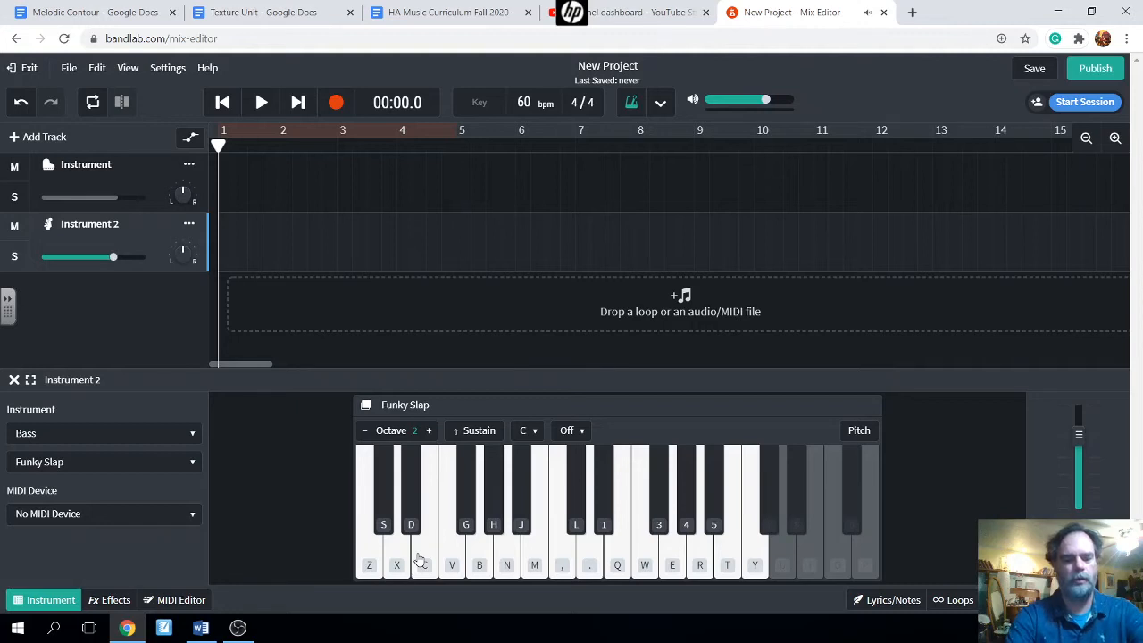
pyautogui.press('g')
pyautogui.press('s')
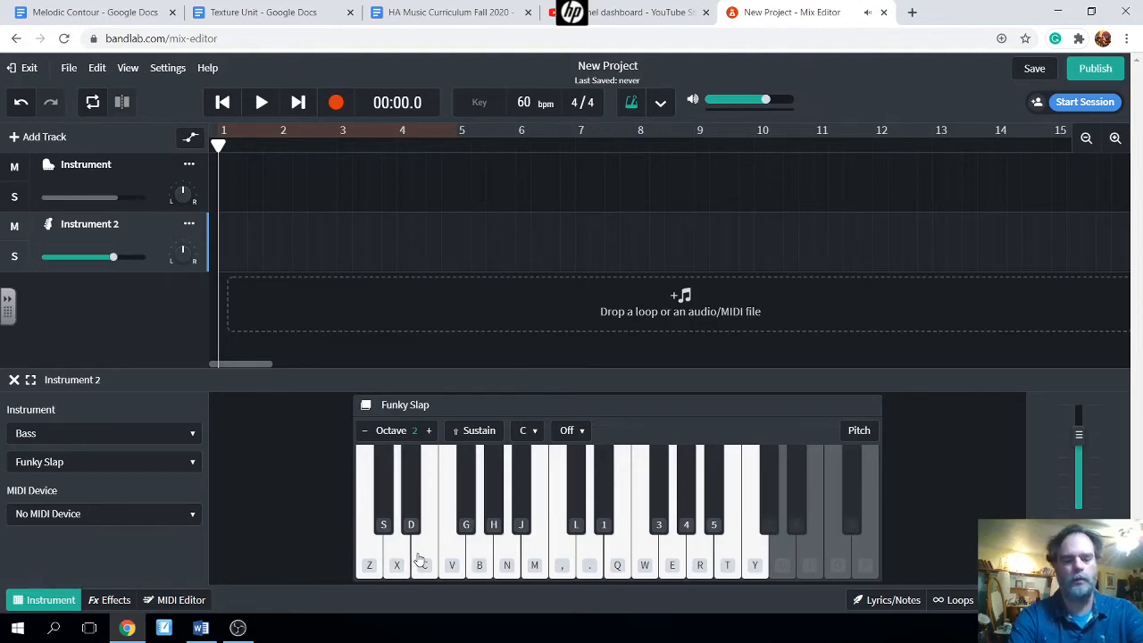
pyautogui.press('b')
pyautogui.press('x')
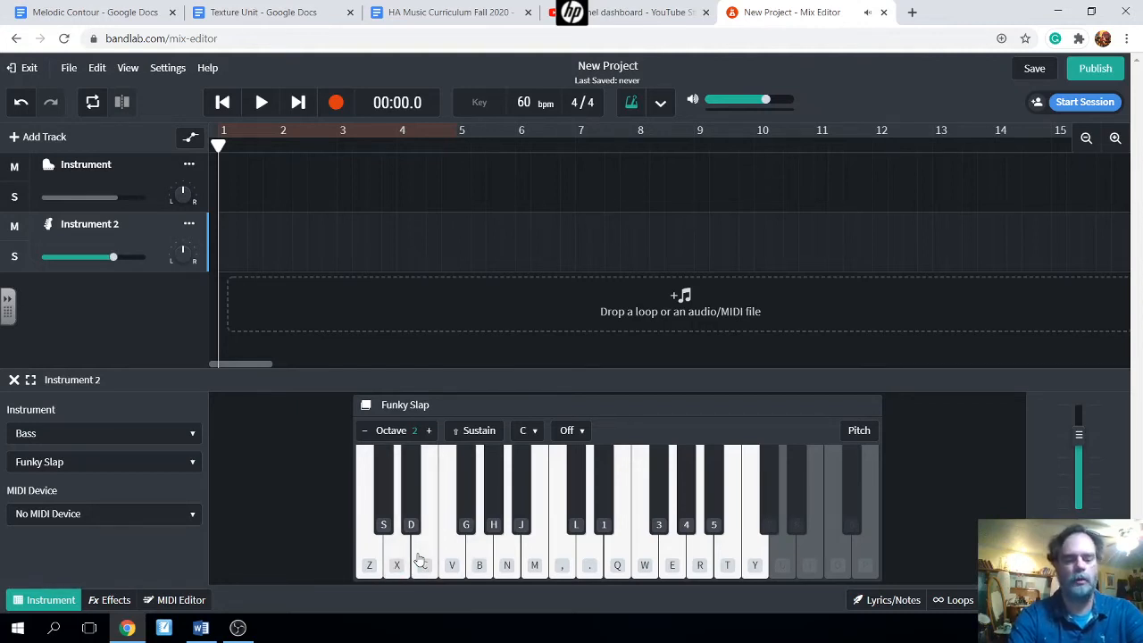
pyautogui.press('c')
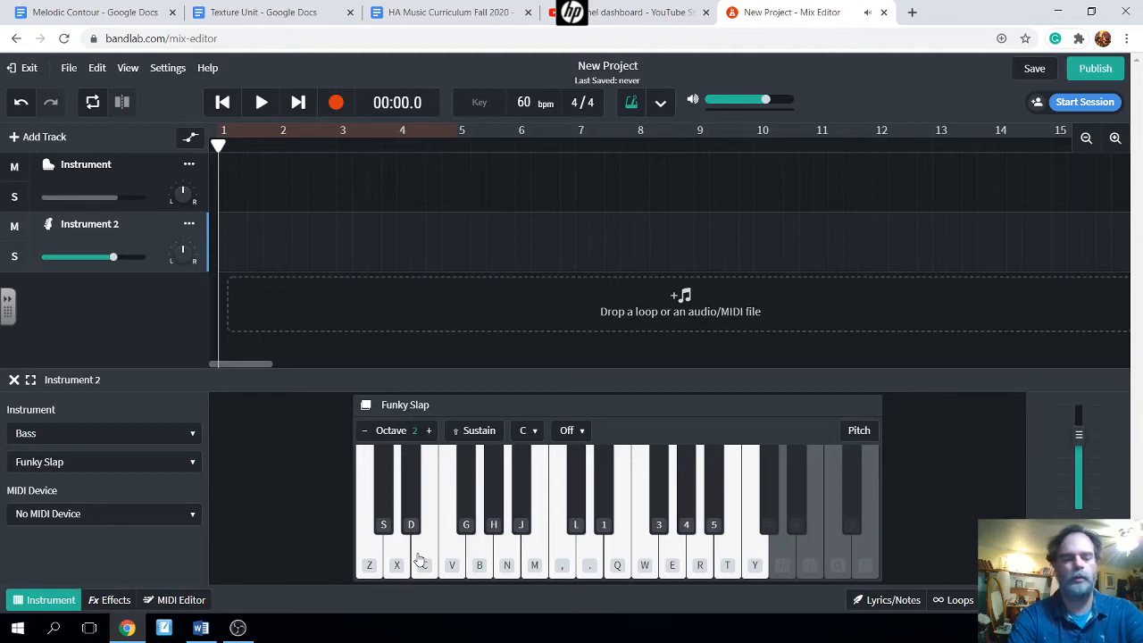
pyautogui.press('x')
pyautogui.press('b')
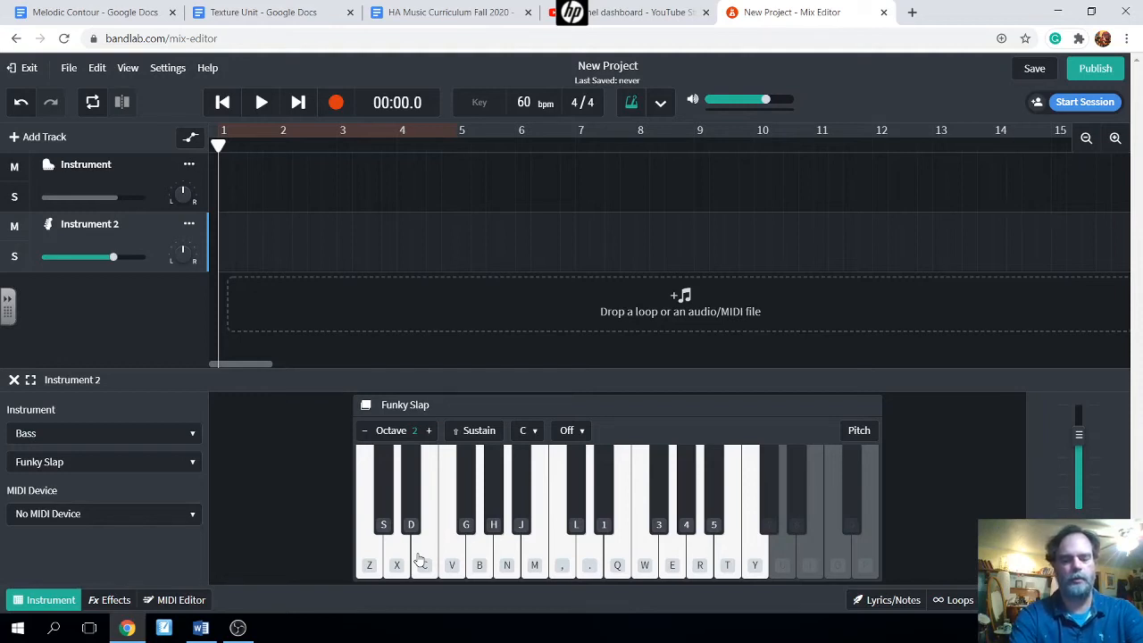
pyautogui.press('b')
pyautogui.press('x')
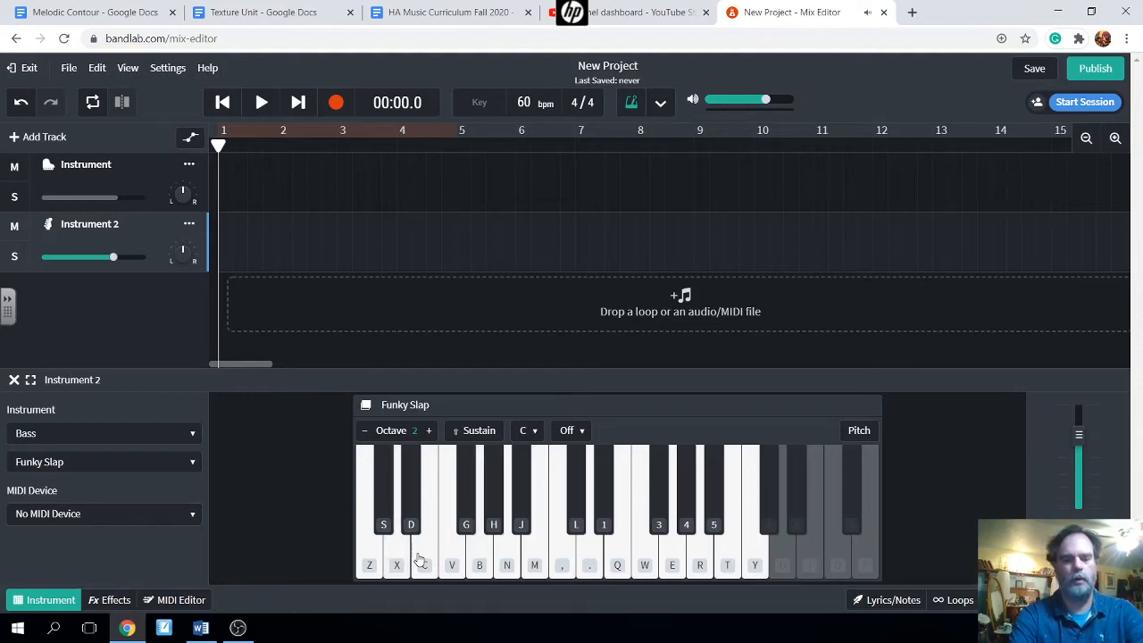
pyautogui.press('c')
pyautogui.press('b')
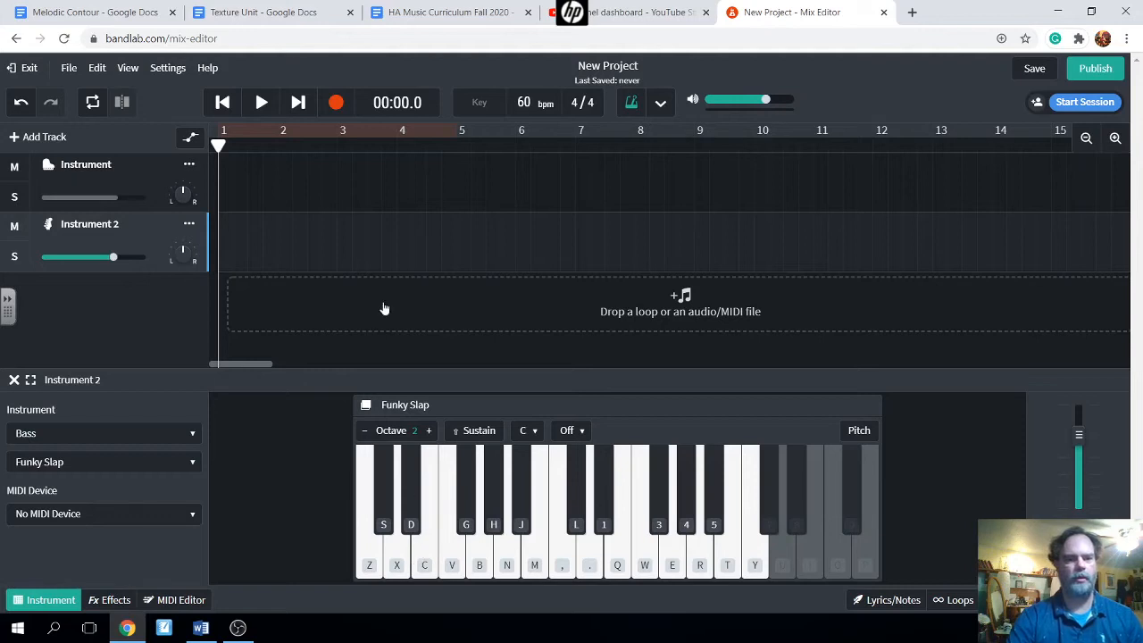
# - Record a repeating B-X-C bass pattern on Instrument 2 after the count-in
pyautogui.click(337, 103)
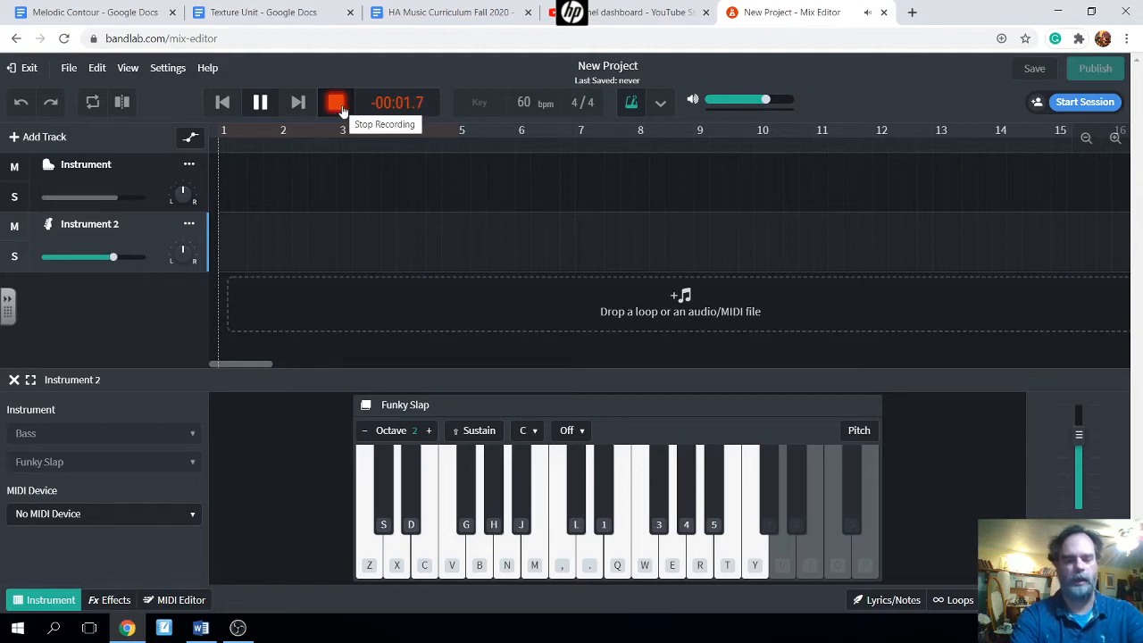
pyautogui.press('b')
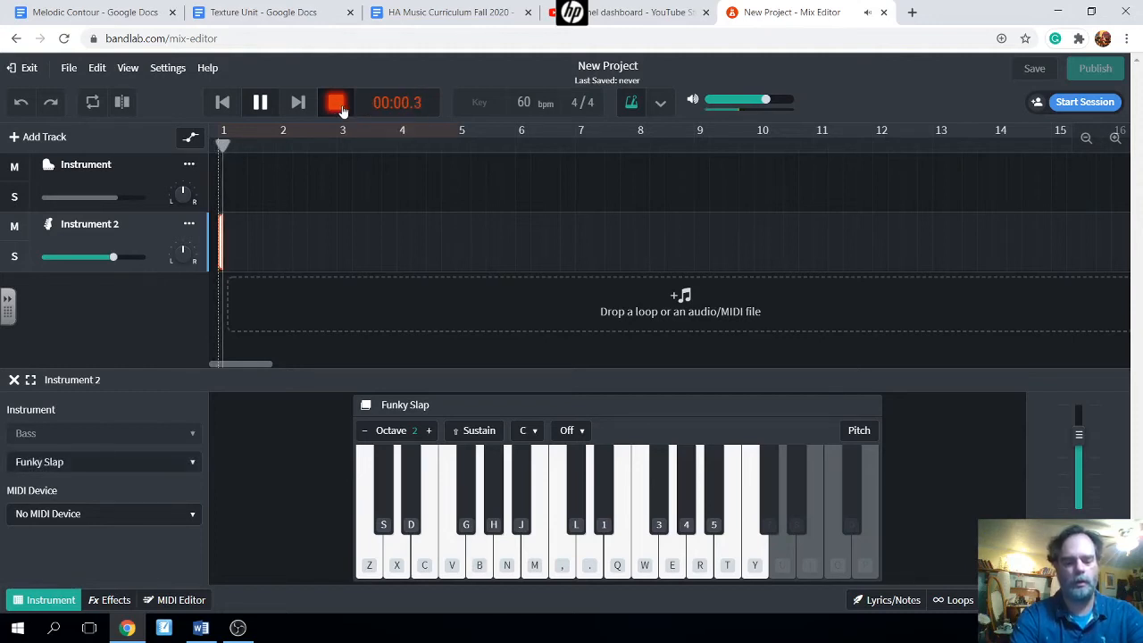
pyautogui.press('x')
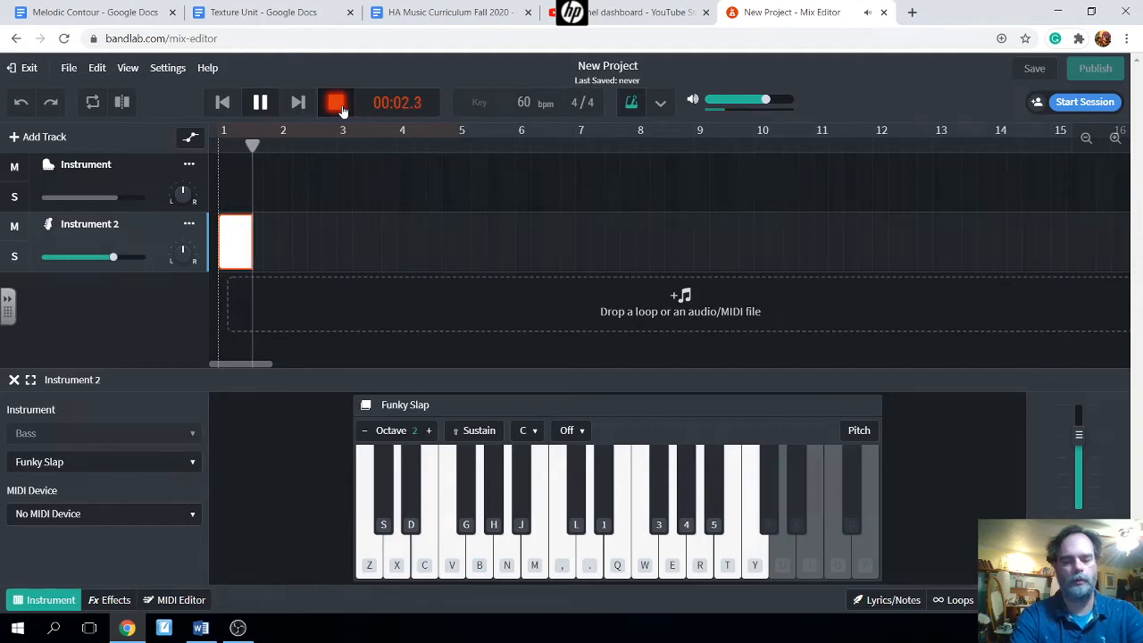
pyautogui.press('c')
pyautogui.press('b')
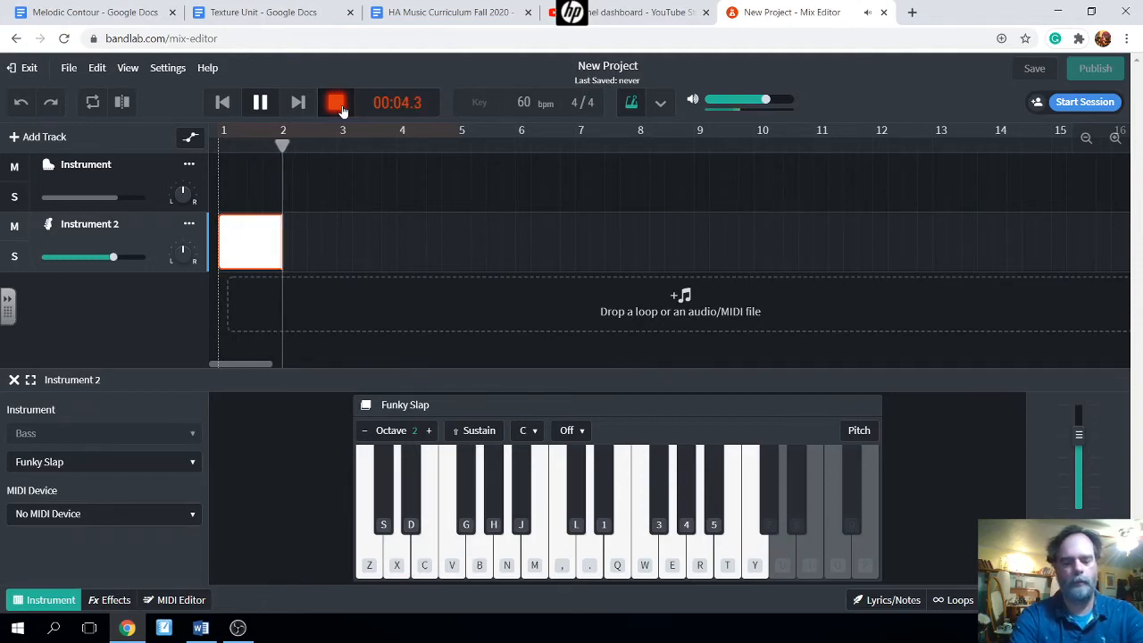
pyautogui.press('x')
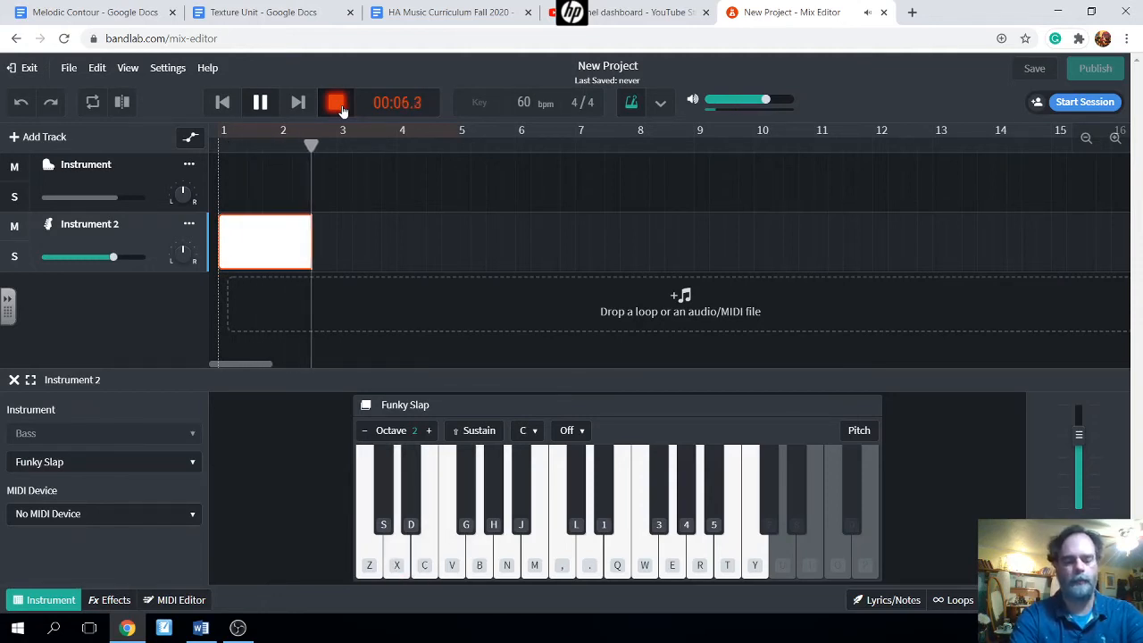
pyautogui.press('c')
pyautogui.press('b')
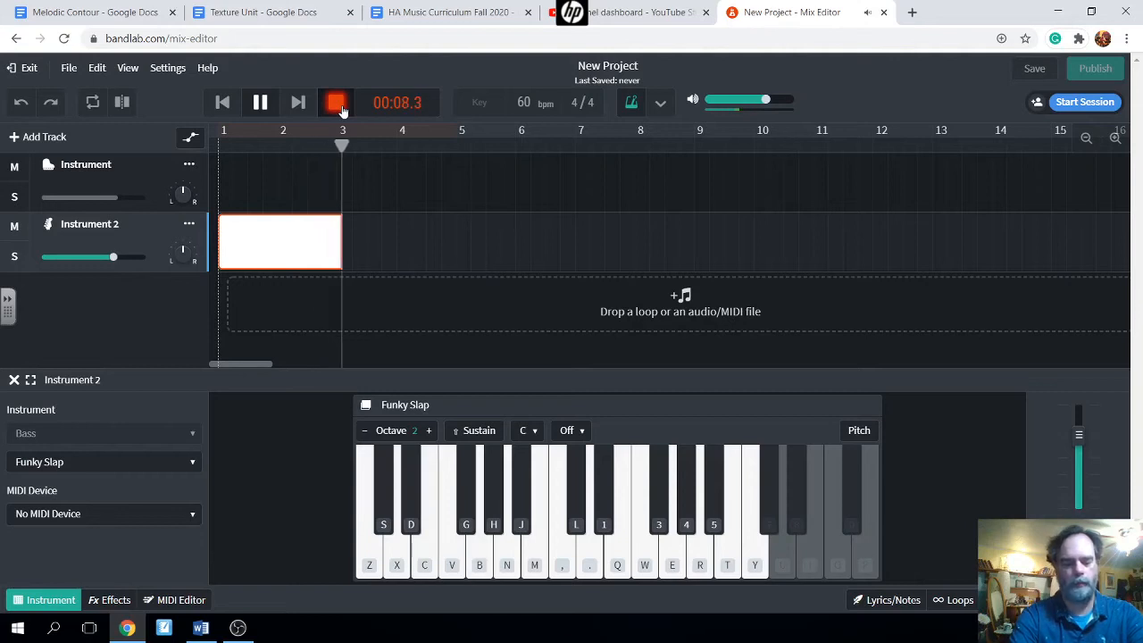
pyautogui.press('x')
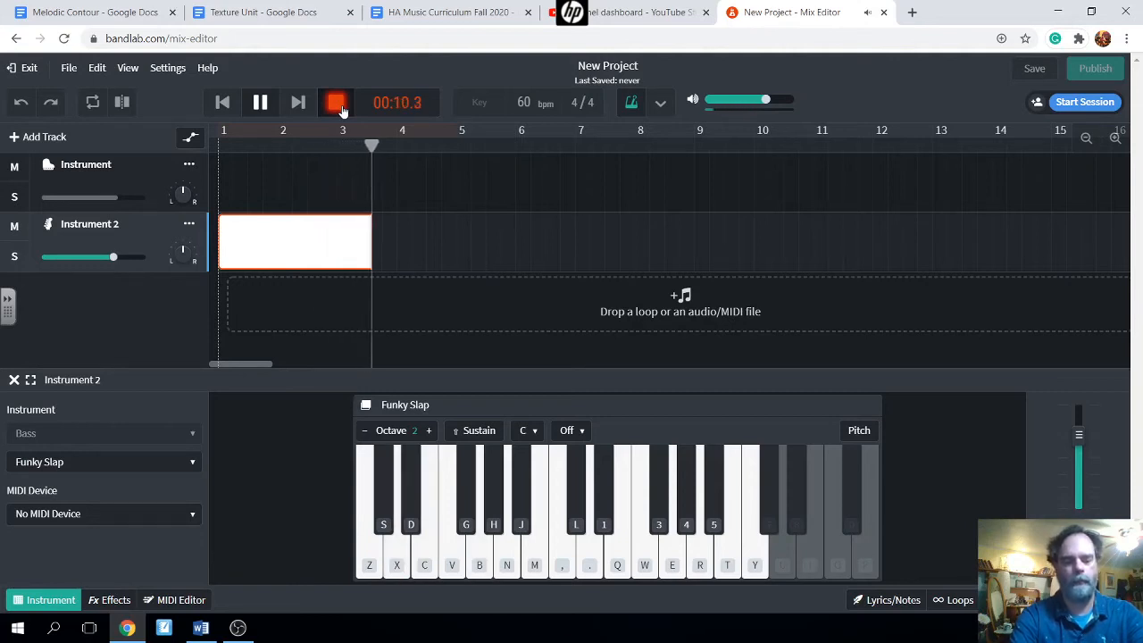
pyautogui.press('c')
pyautogui.press('b')
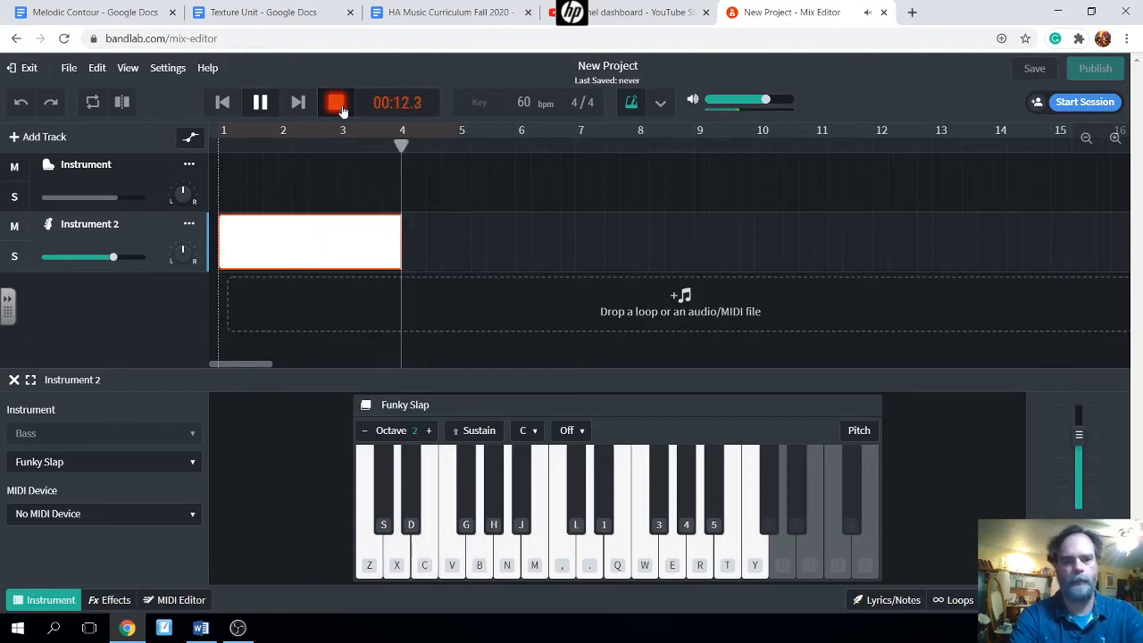
pyautogui.press('x')
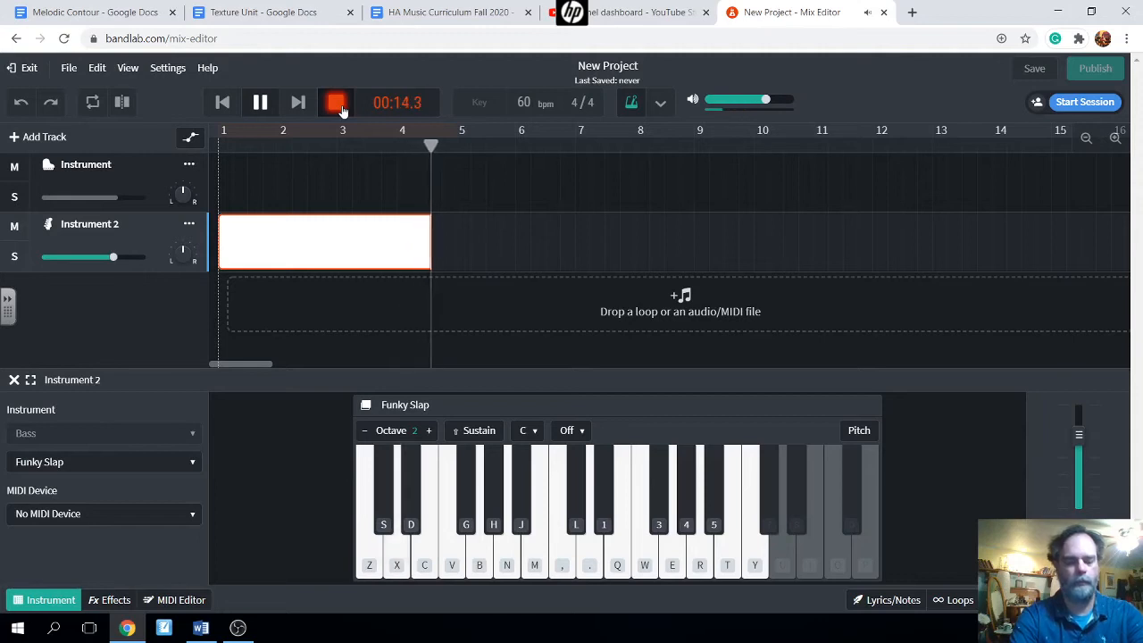
pyautogui.press('c')
pyautogui.press('b')
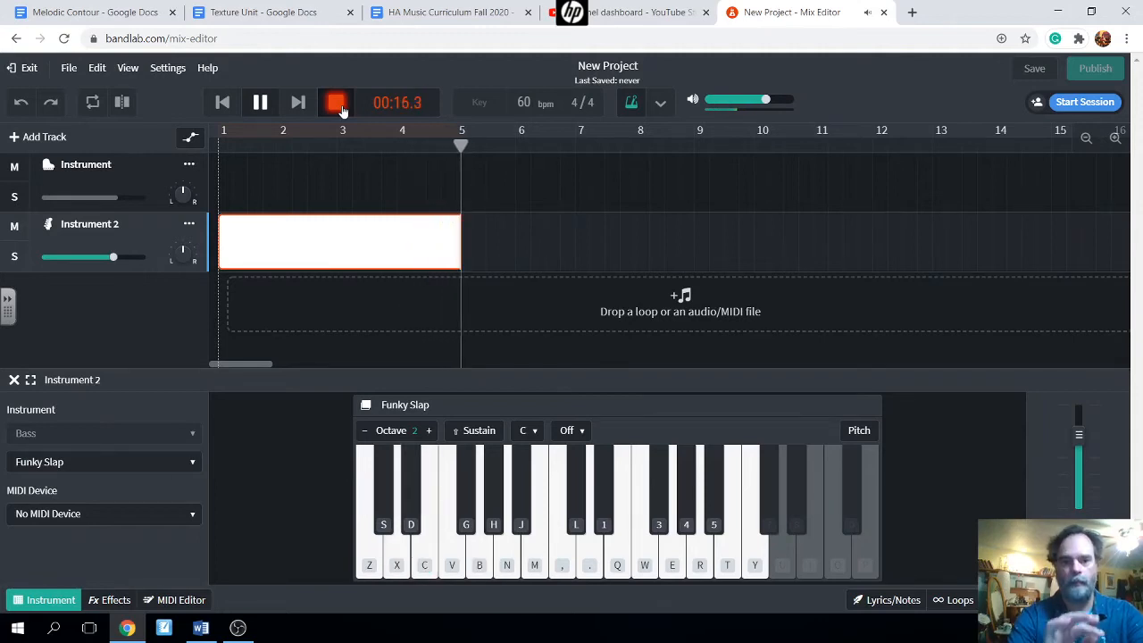
pyautogui.click(260, 102)
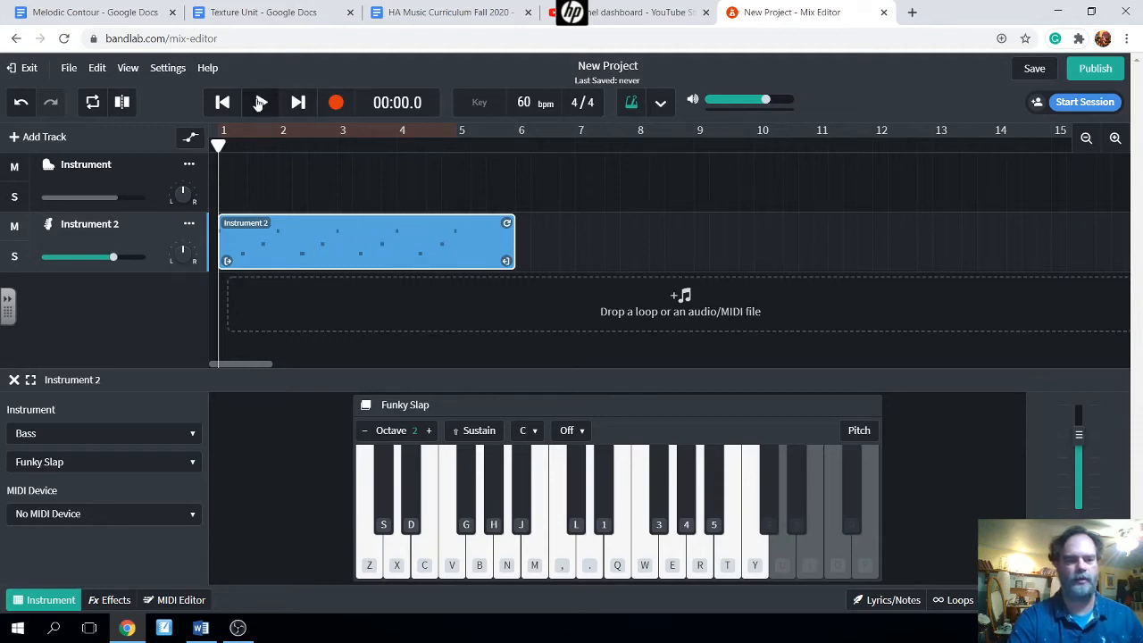
# - Play back the bass region, rewind to the start, and save the project
pyautogui.click(260, 102)
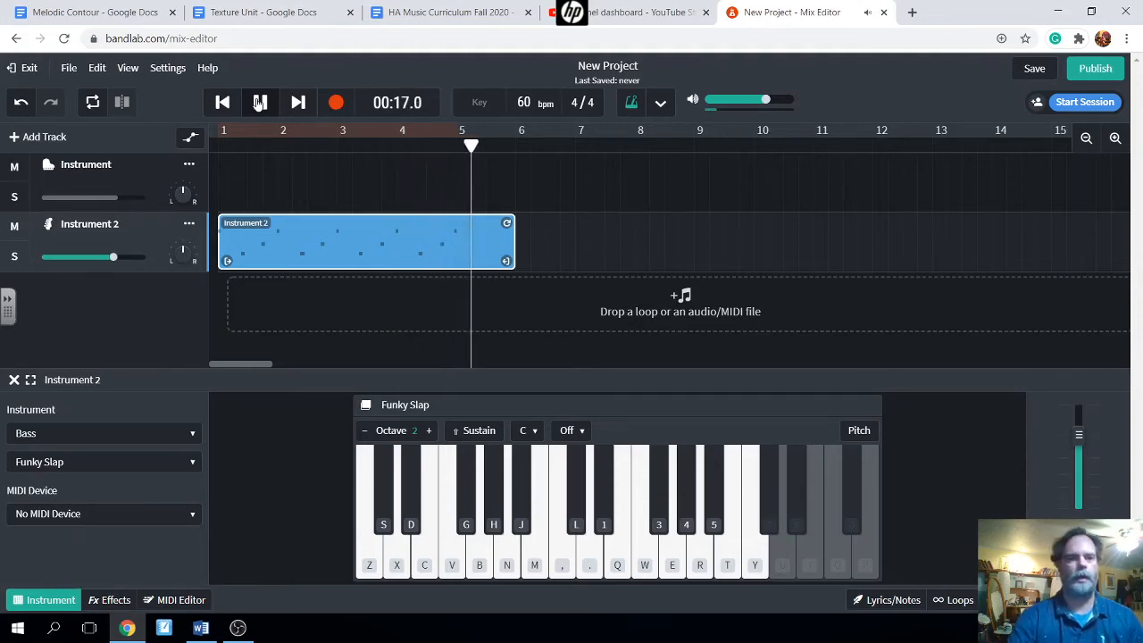
pyautogui.click(259, 103)
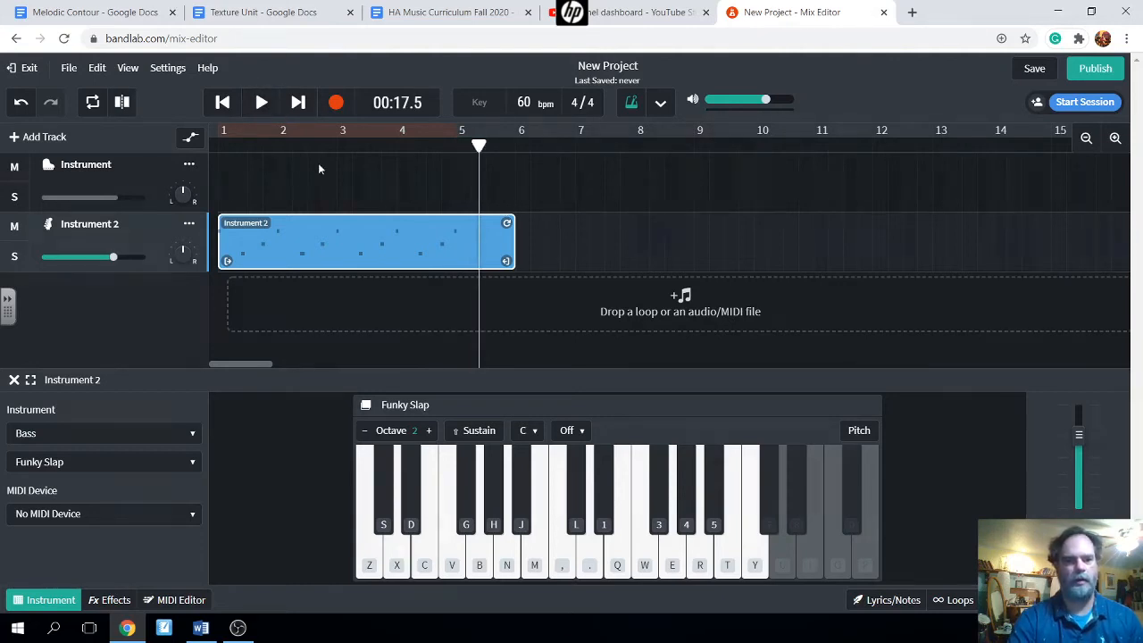
pyautogui.click(224, 103)
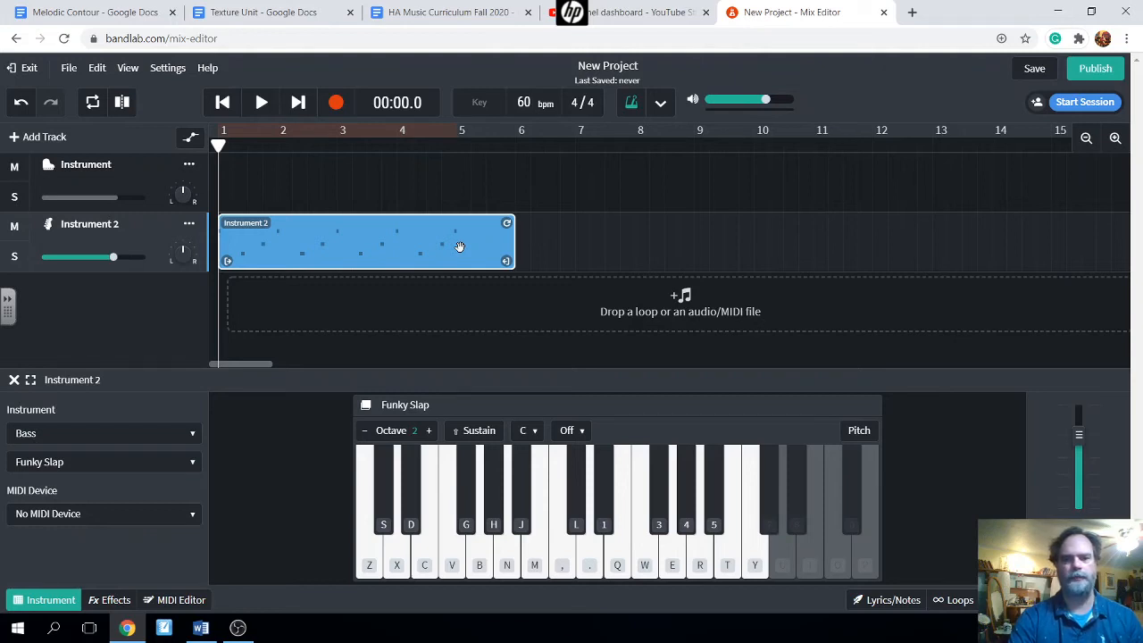
pyautogui.click(1035, 70)
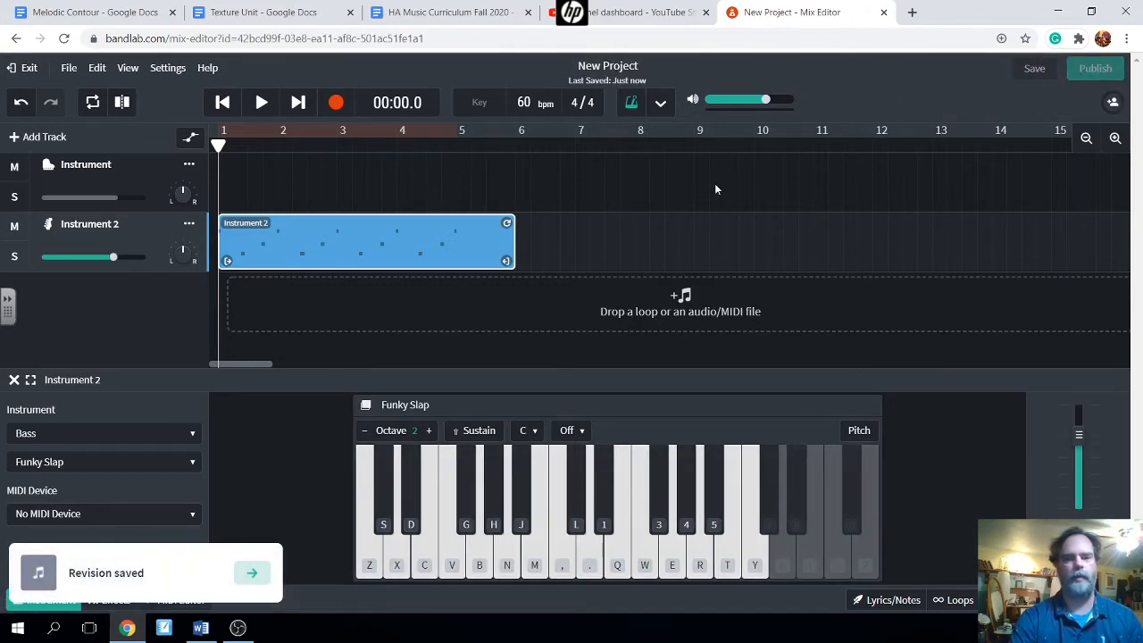
# - Exit the Mix Editor to the project page and open the project's options menu
pyautogui.click(26, 70)
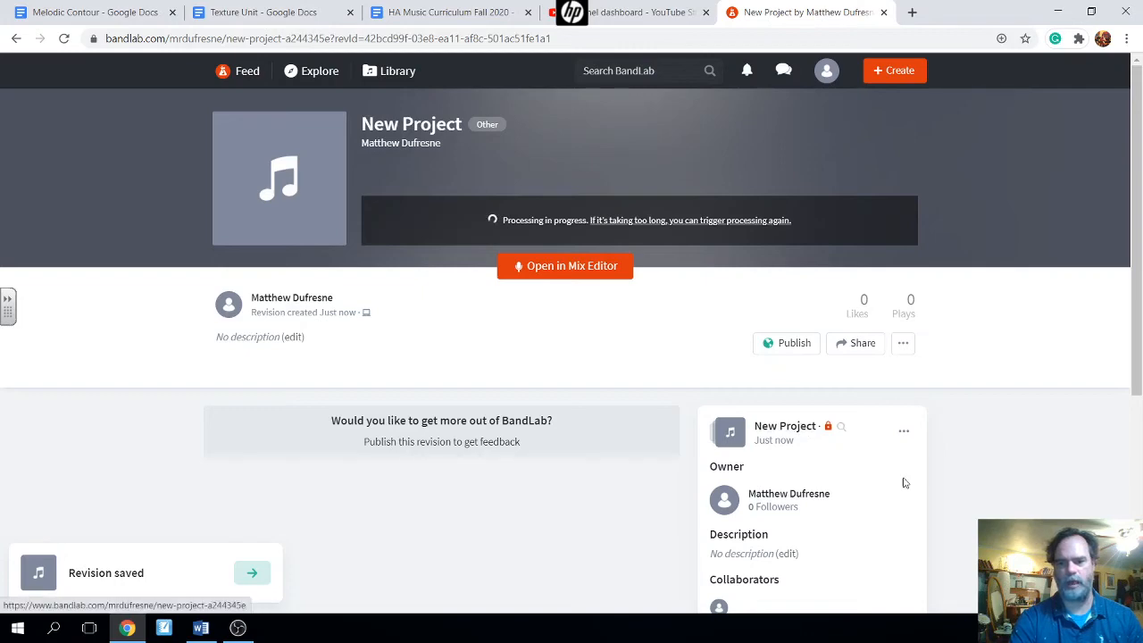
pyautogui.click(901, 432)
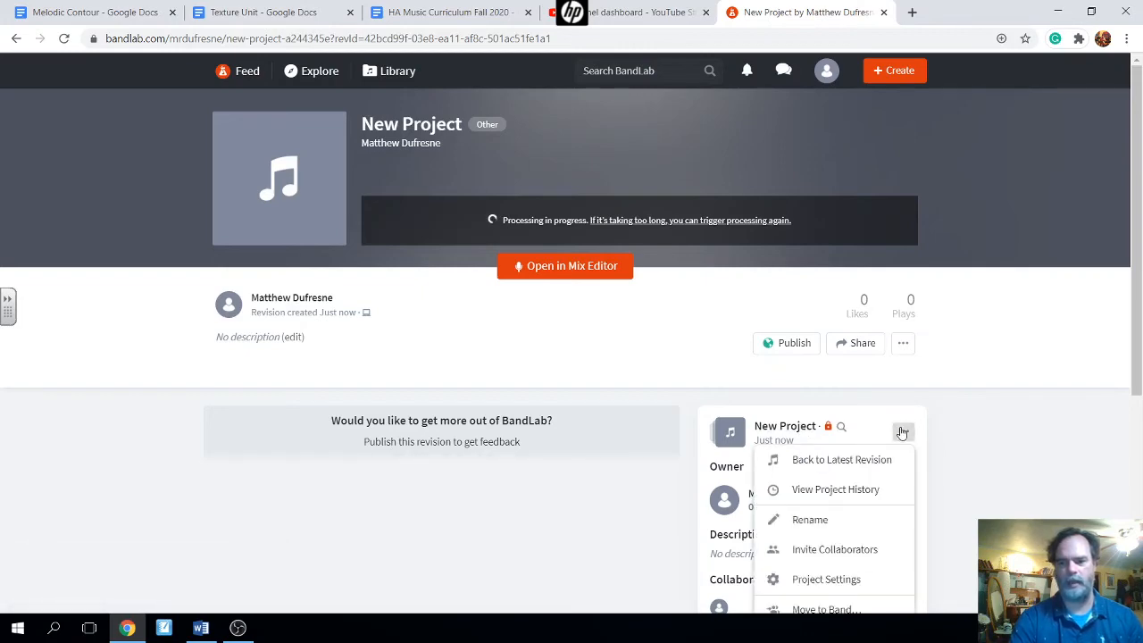
# - Rename the project to Texture1 plus the author's surname and M5Test, fixing typos, and confirm
pyautogui.click(808, 519)
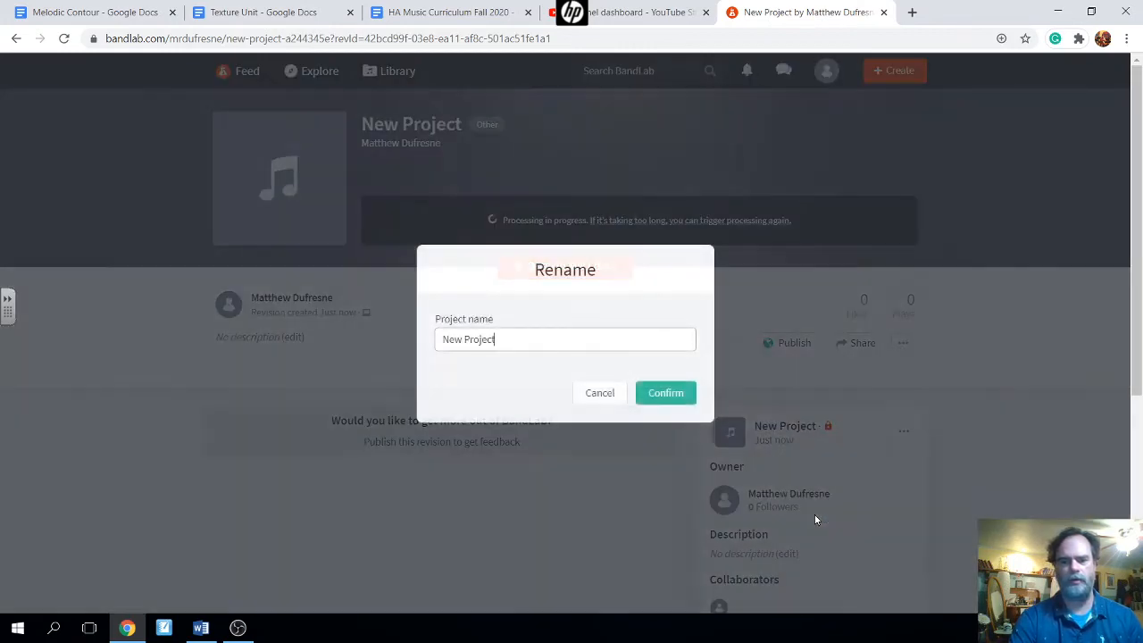
pyautogui.press('BackSpace')
pyautogui.press('BackSpace')
pyautogui.press('BackSpace')
pyautogui.press('BackSpace')
pyautogui.press('BackSpace')
pyautogui.press('BackSpace')
pyautogui.press('BackSpace')
pyautogui.press('BackSpace')
pyautogui.press('BackSpace')
pyautogui.press('BackSpace')
pyautogui.press('BackSpace')
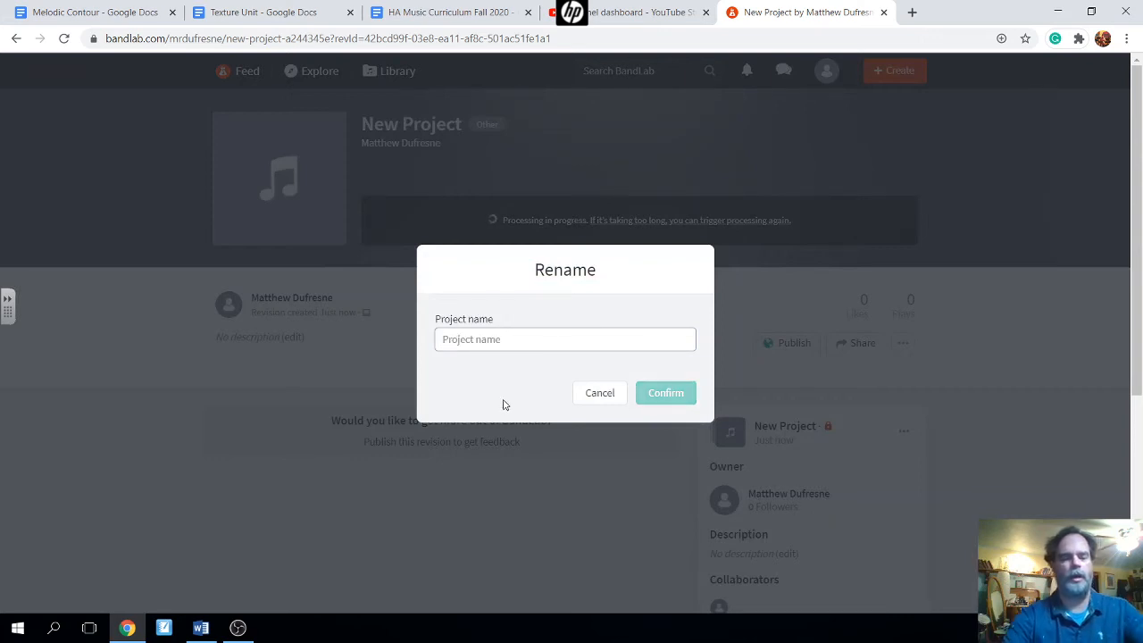
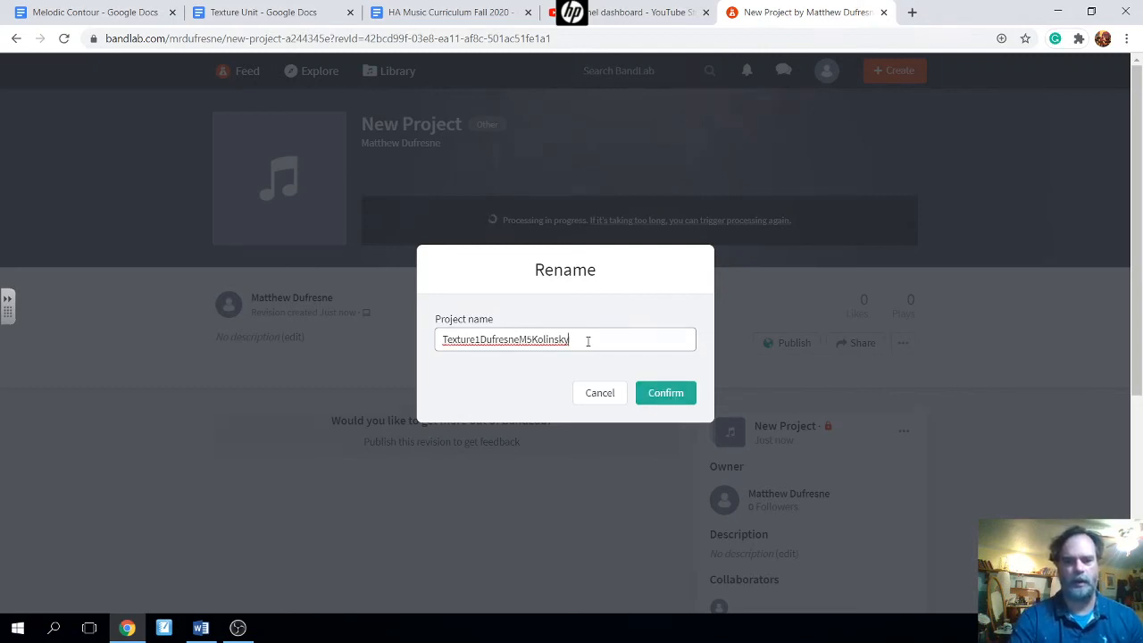
pyautogui.press('BackSpace')
pyautogui.press('BackSpace')
pyautogui.press('BackSpace')
pyautogui.press('BackSpace')
pyautogui.press('BackSpace')
pyautogui.press('BackSpace')
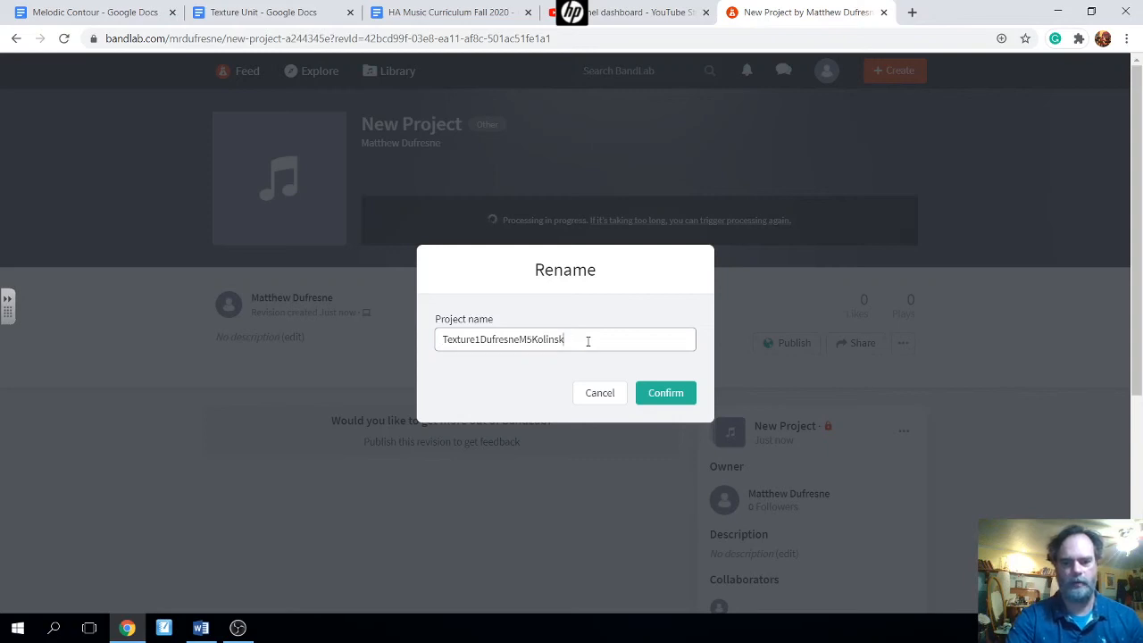
pyautogui.press('BackSpace')
pyautogui.press('BackSpace')
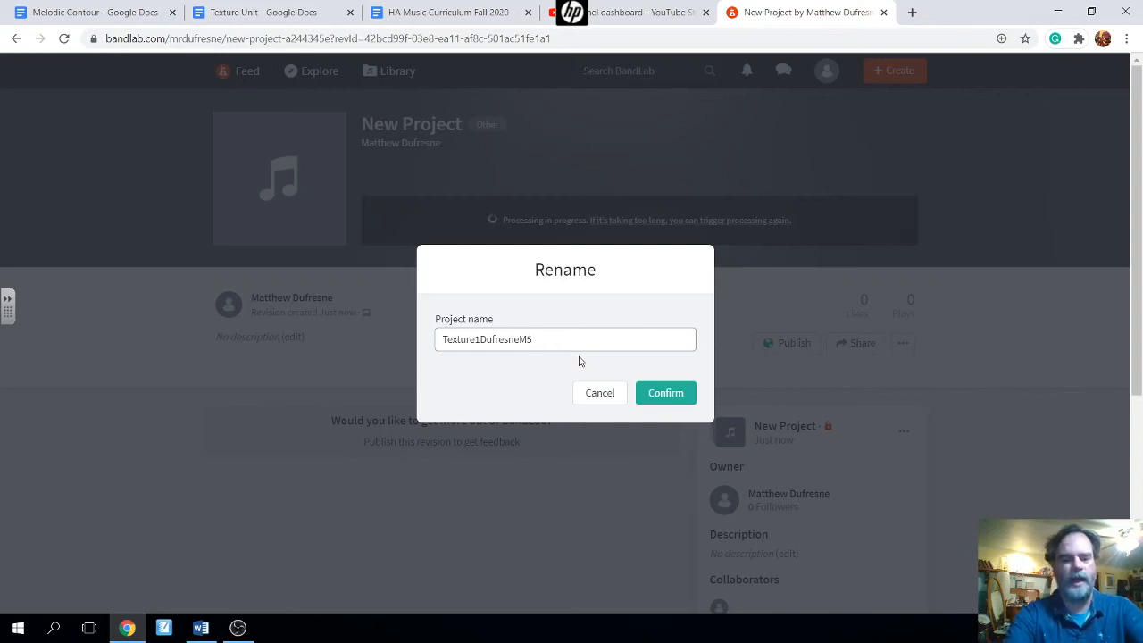
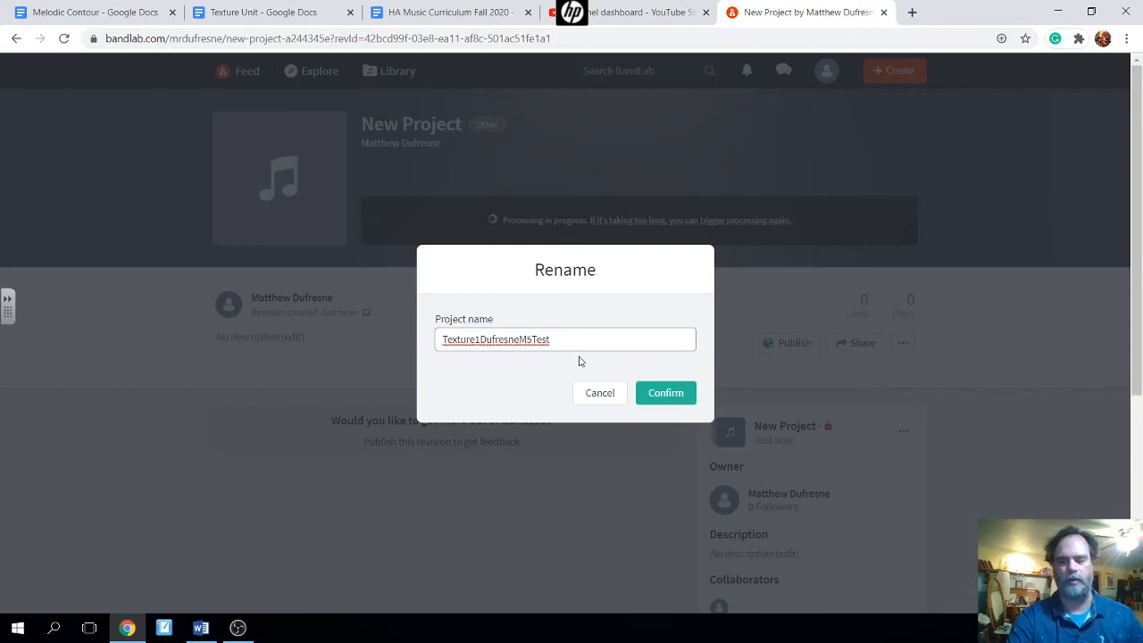
pyautogui.click(668, 397)
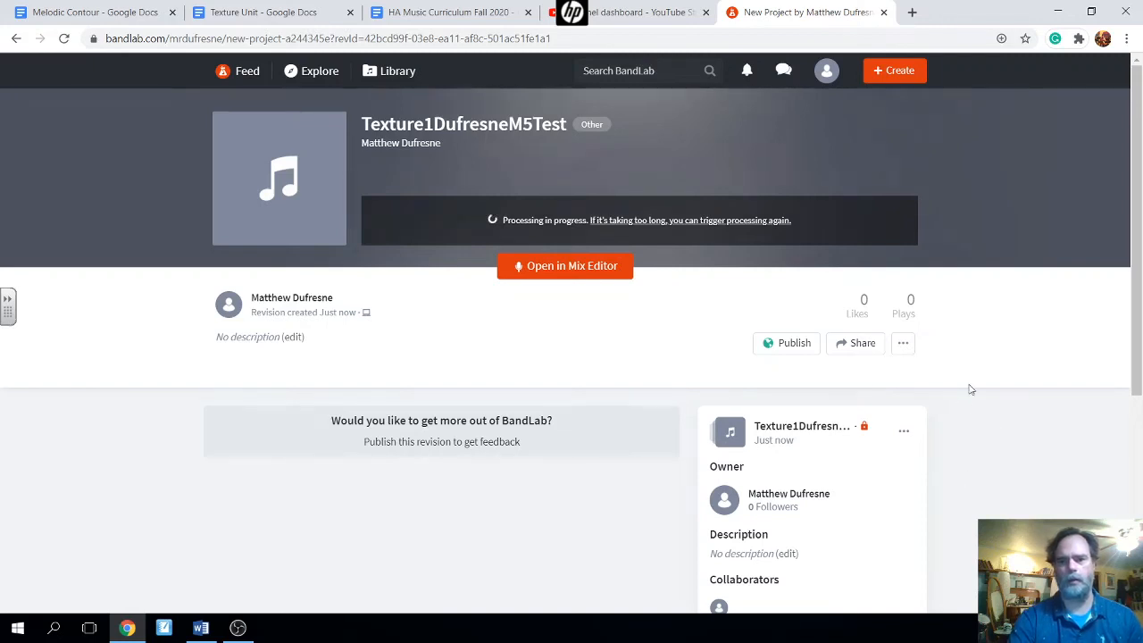
pyautogui.click(905, 430)
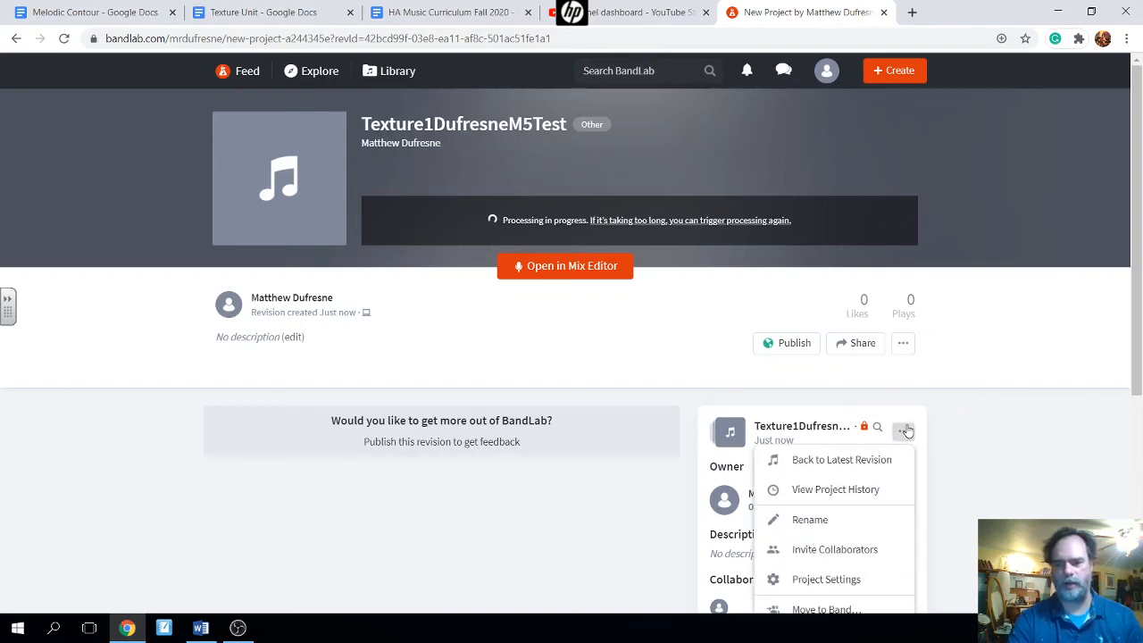
pyautogui.click(833, 551)
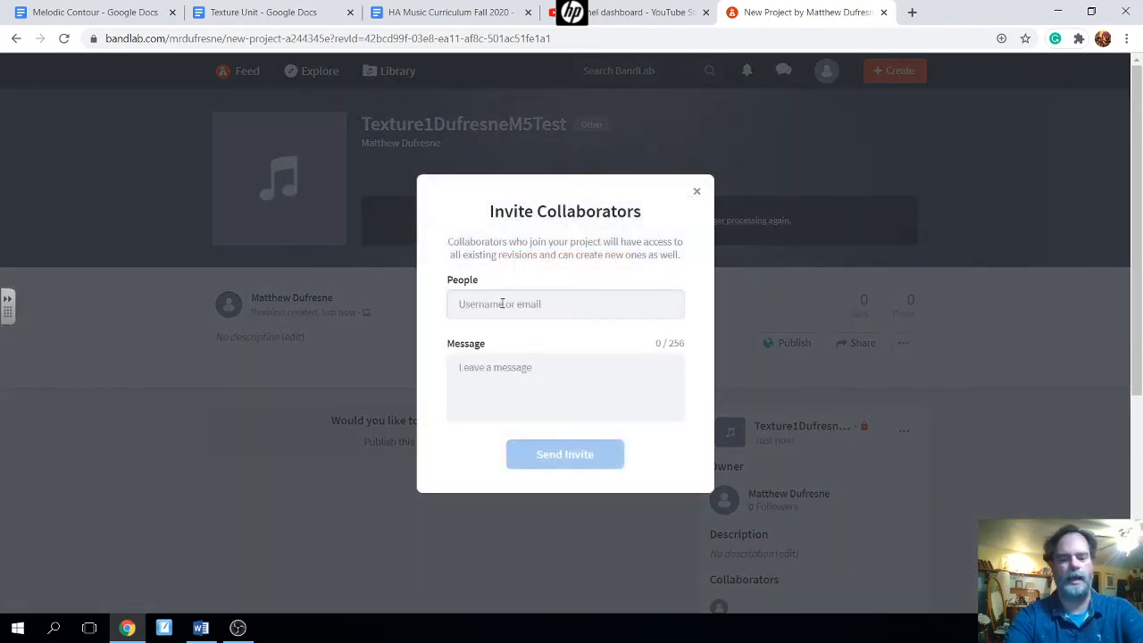
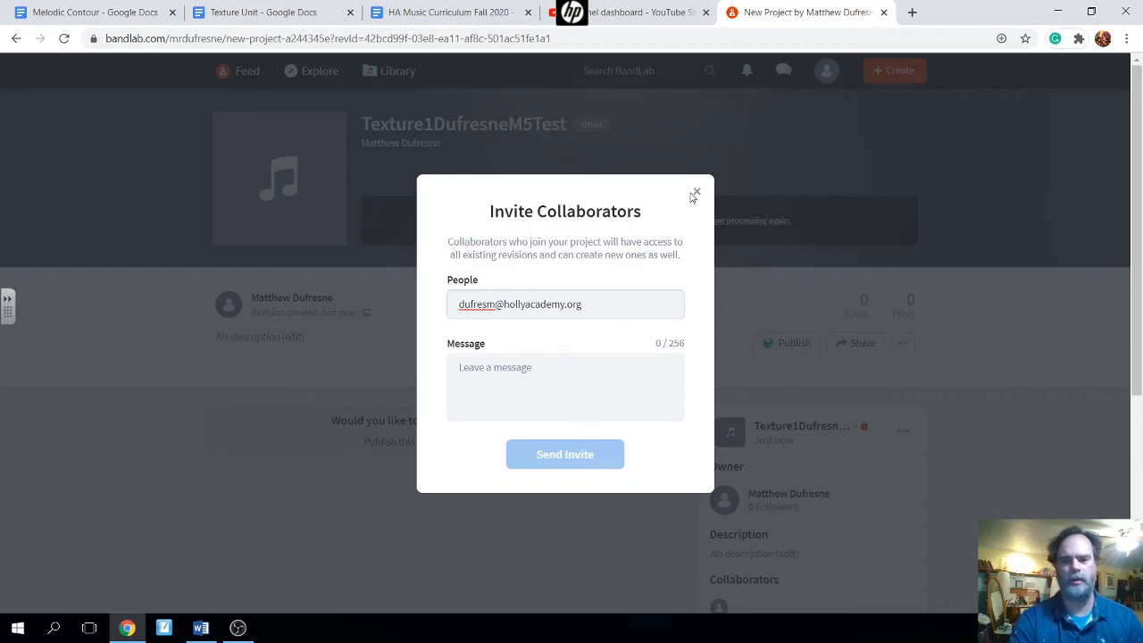
pyautogui.click(698, 195)
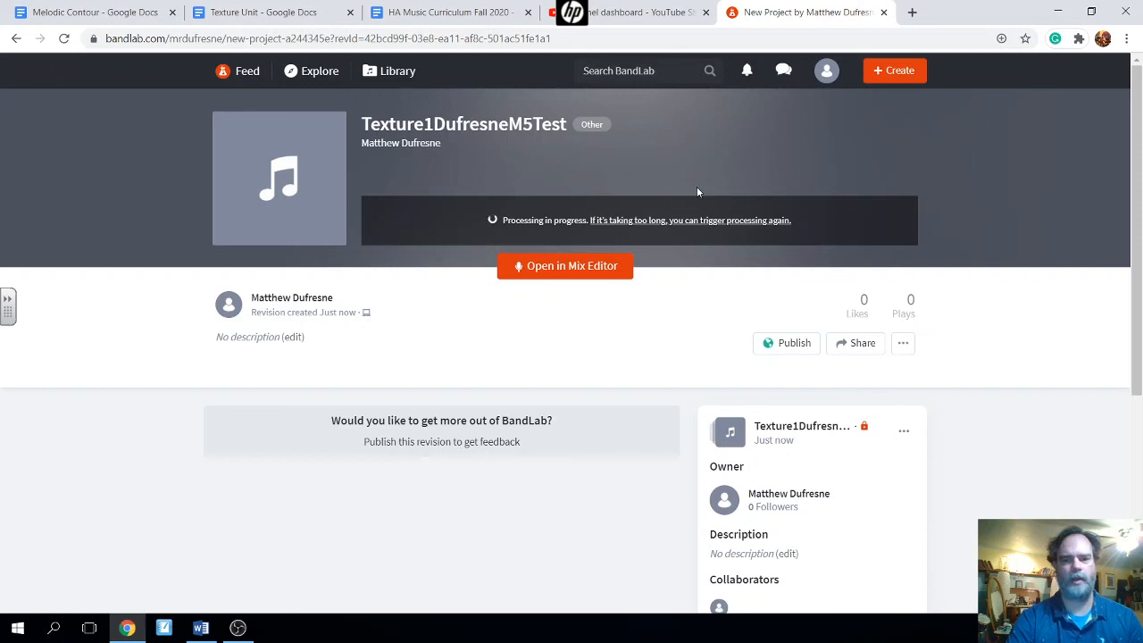
# - Reopen the Texture Unit doc and review the Texture definition, Monophonic and Polyphonic lines
pyautogui.click(279, 19)
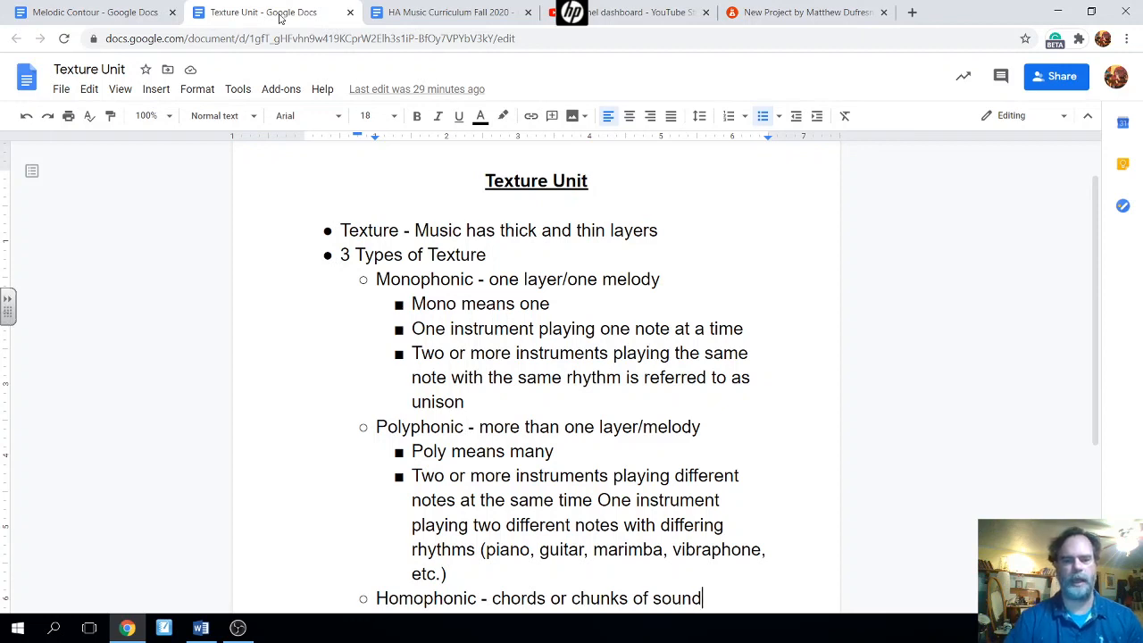
pyautogui.click(664, 230)
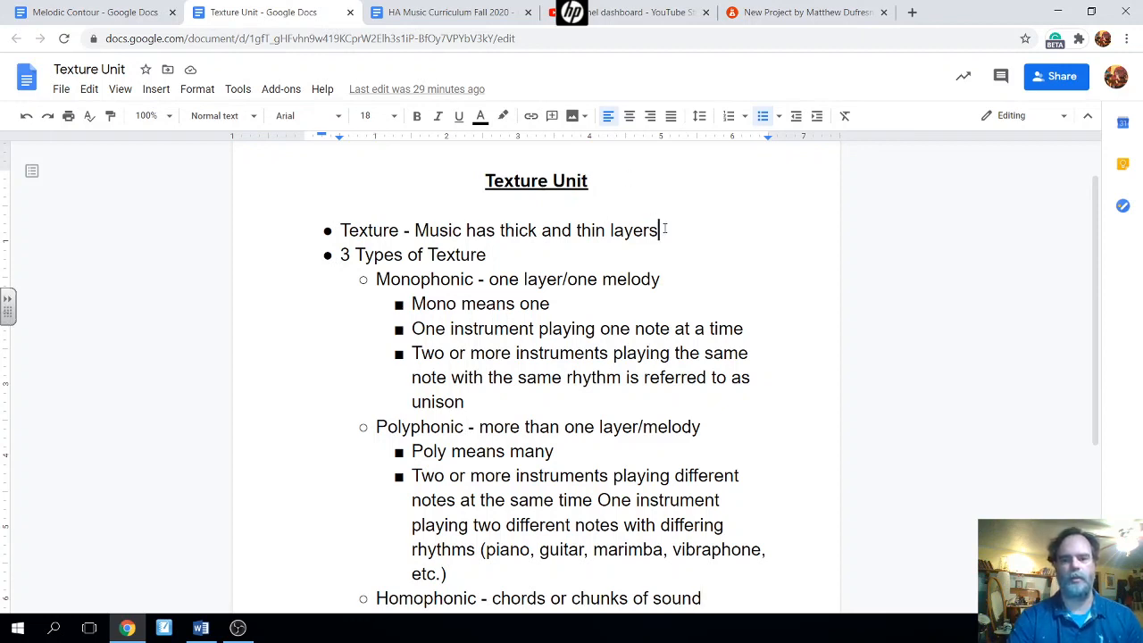
pyautogui.click(671, 280)
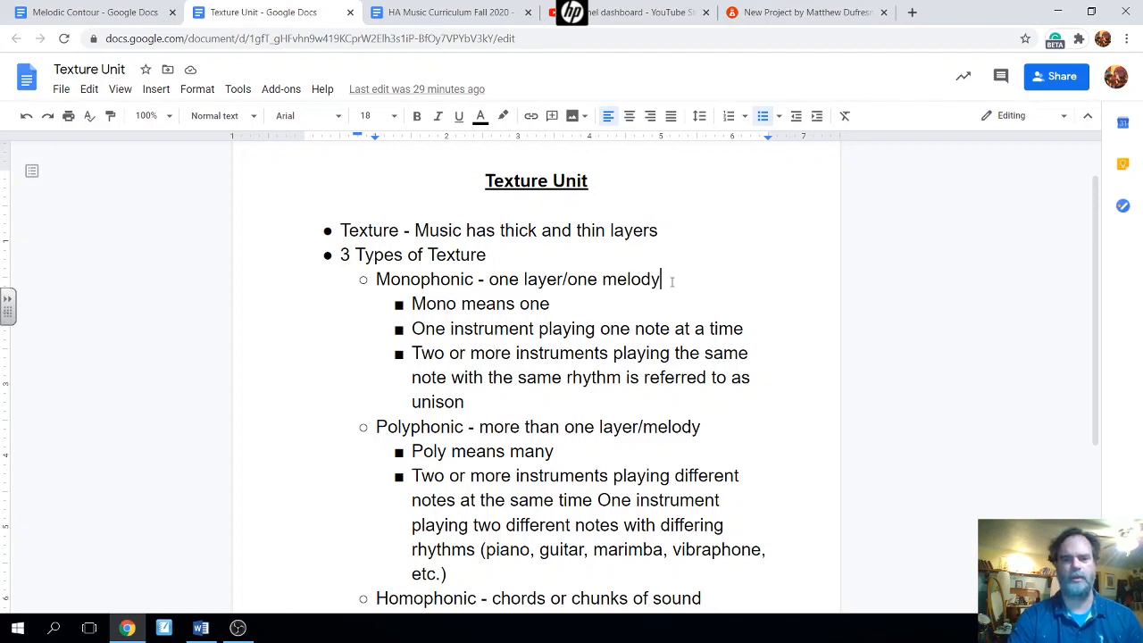
pyautogui.click(716, 432)
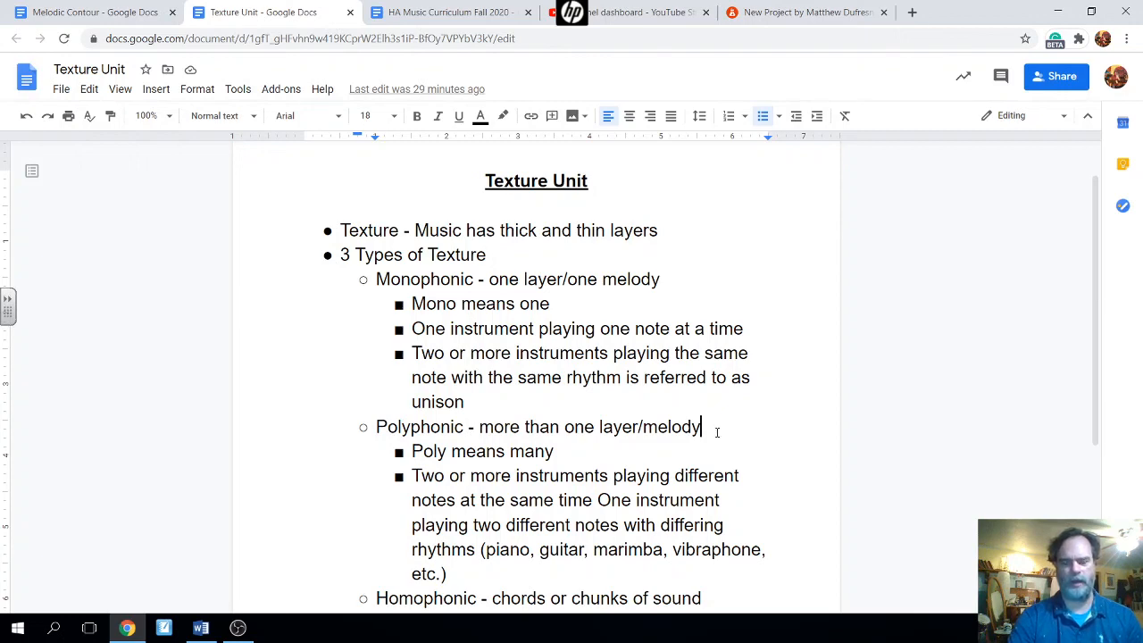
pyautogui.scroll(-2, 716, 432)
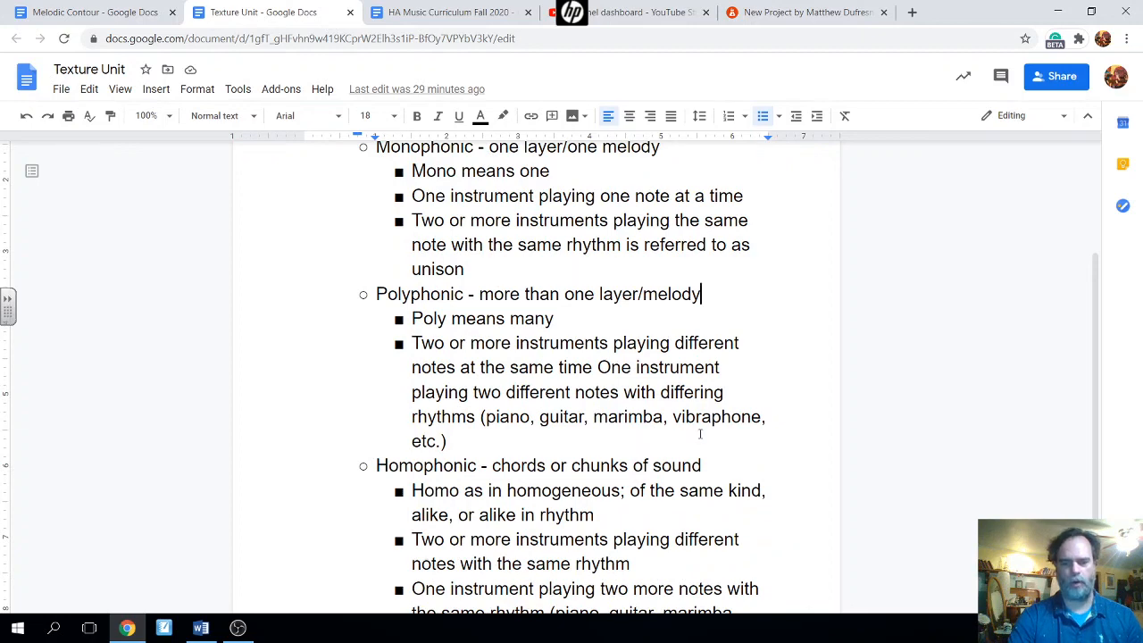
pyautogui.scroll(2, 717, 465)
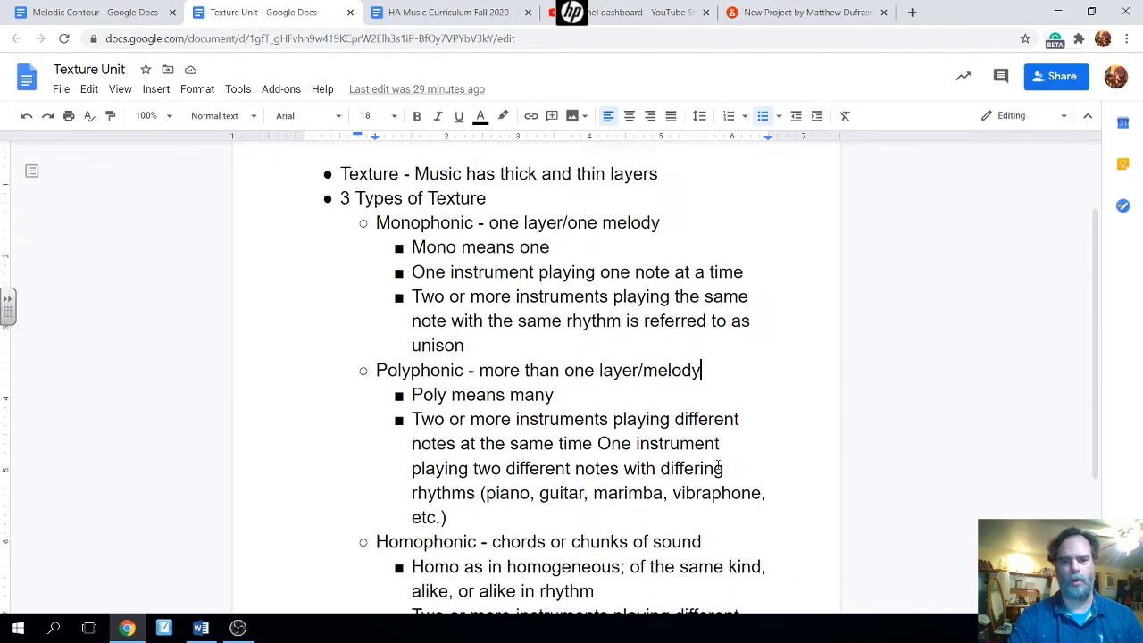
pyautogui.scroll(2, 719, 260)
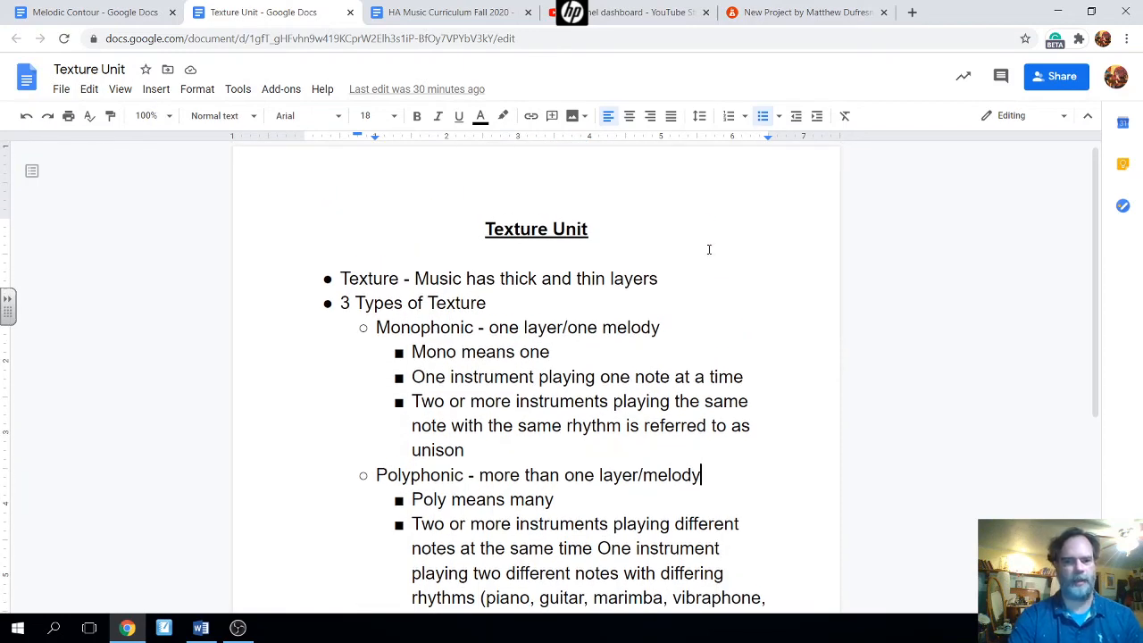
pyautogui.scroll(1, 709, 250)
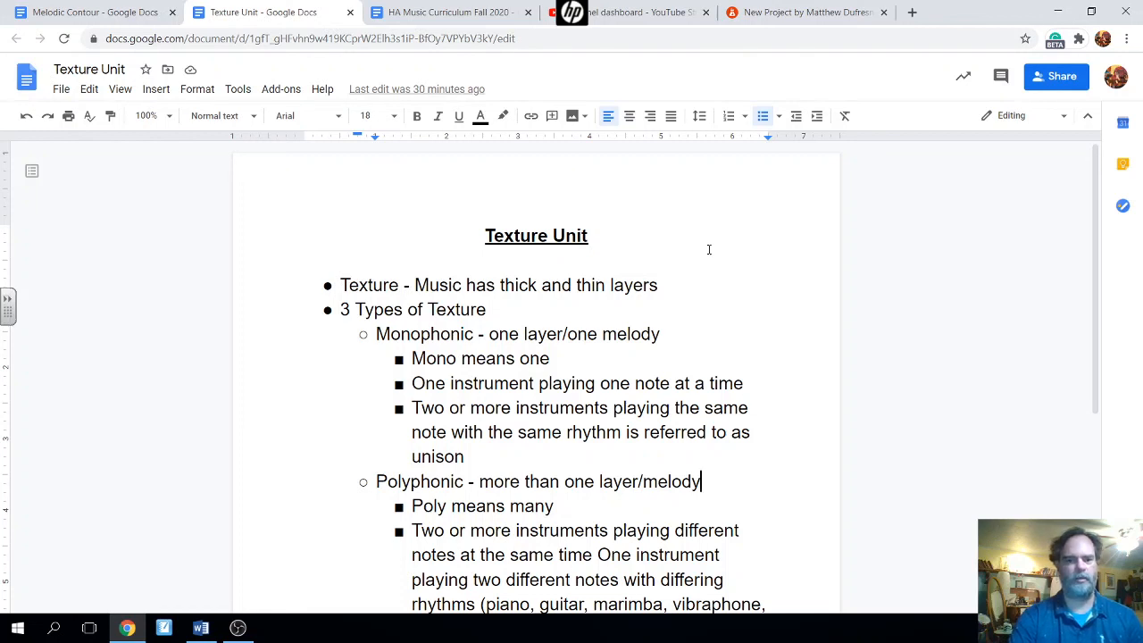